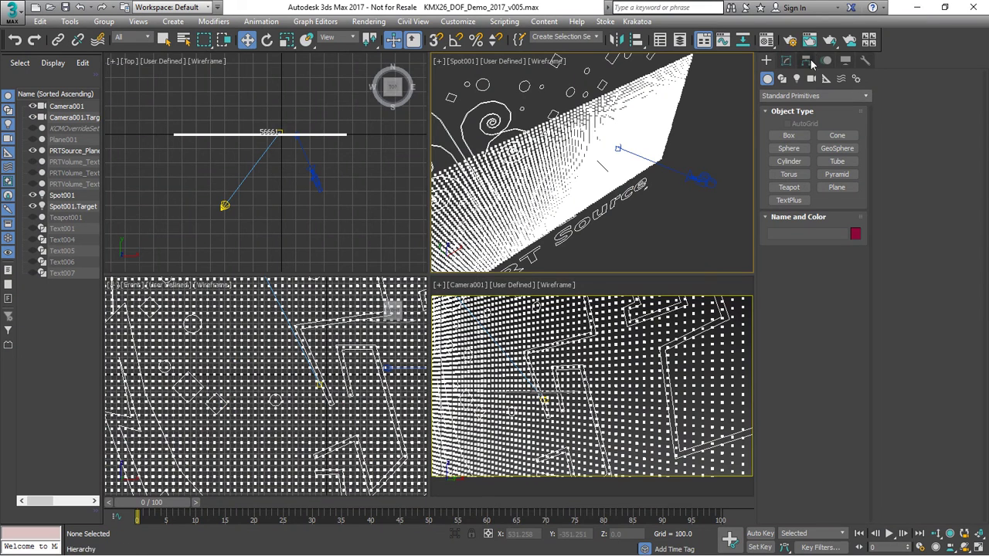
# Render Camera001 in Krakatoa with depth of field on, then enable LCache and PCache.
pyautogui.click(809, 41)
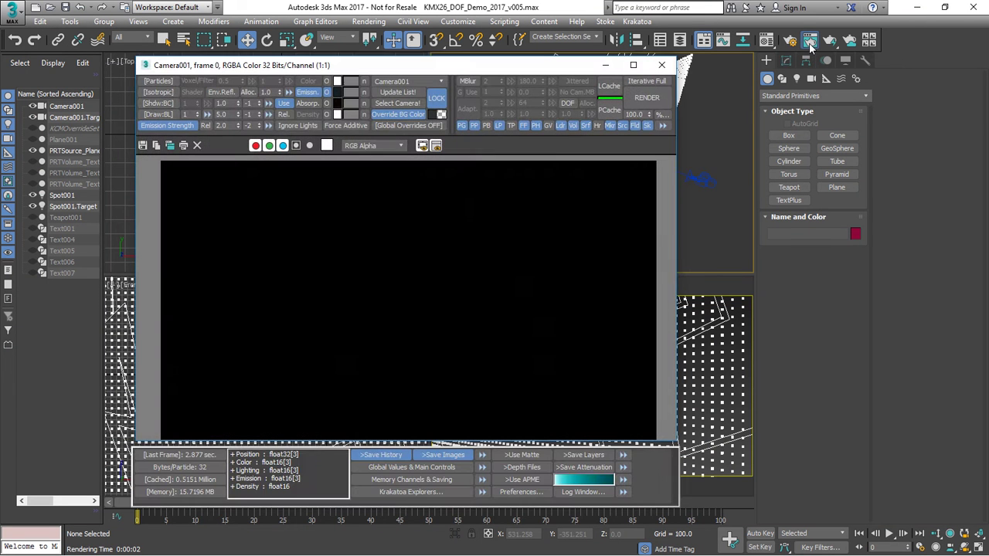
pyautogui.click(568, 102)
pyautogui.click(646, 97)
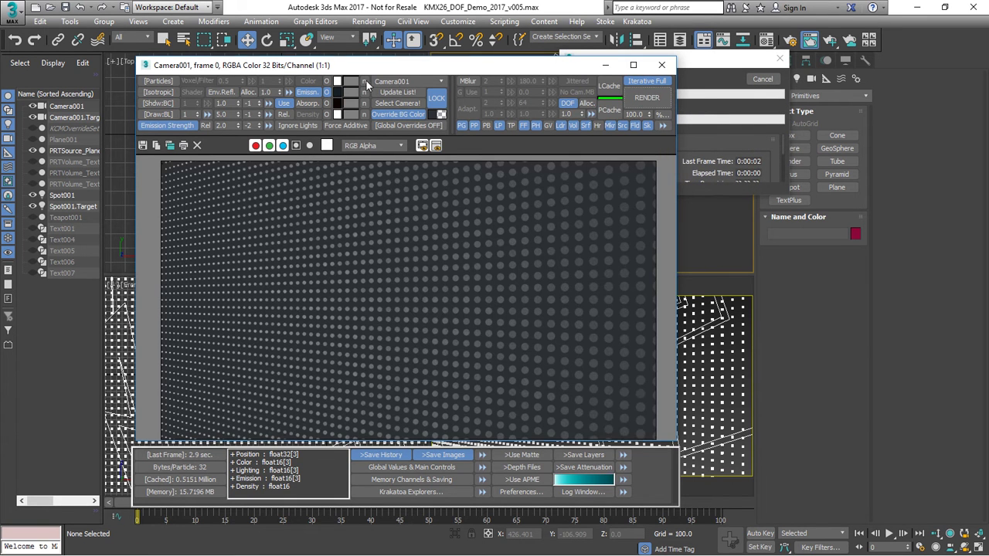
pyautogui.scroll(3, 634, 292)
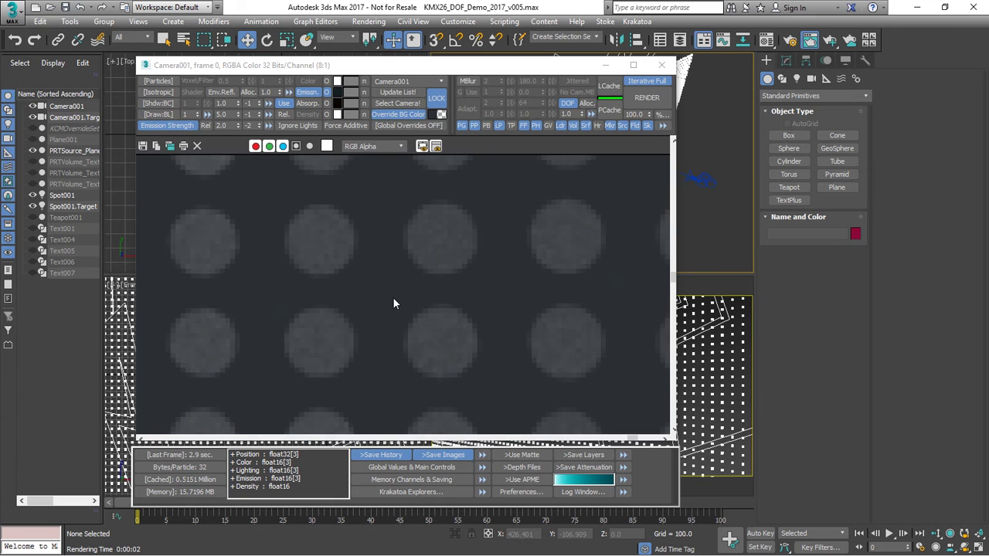
pyautogui.click(610, 86)
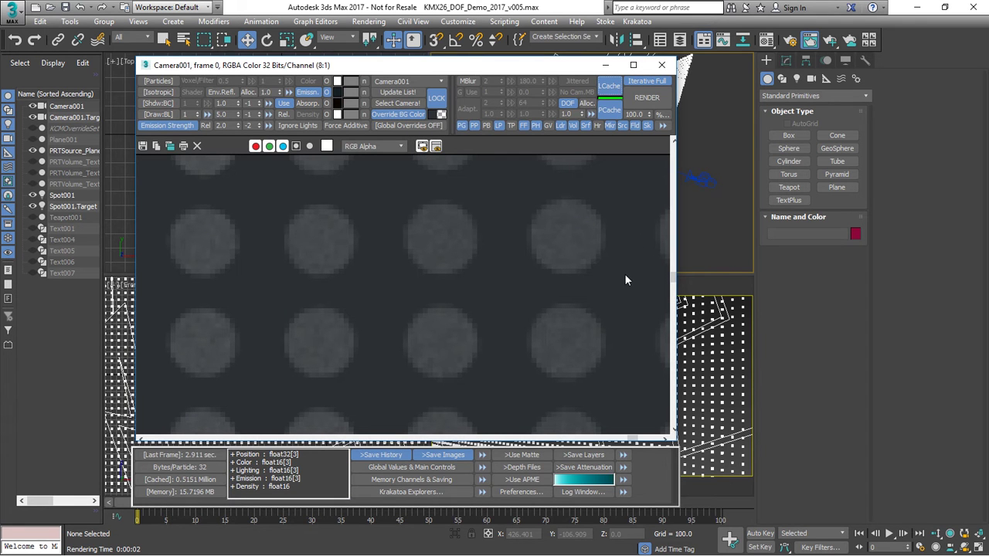
# Select the render camera to show its Krakatoa camera settings.
pyautogui.click(397, 103)
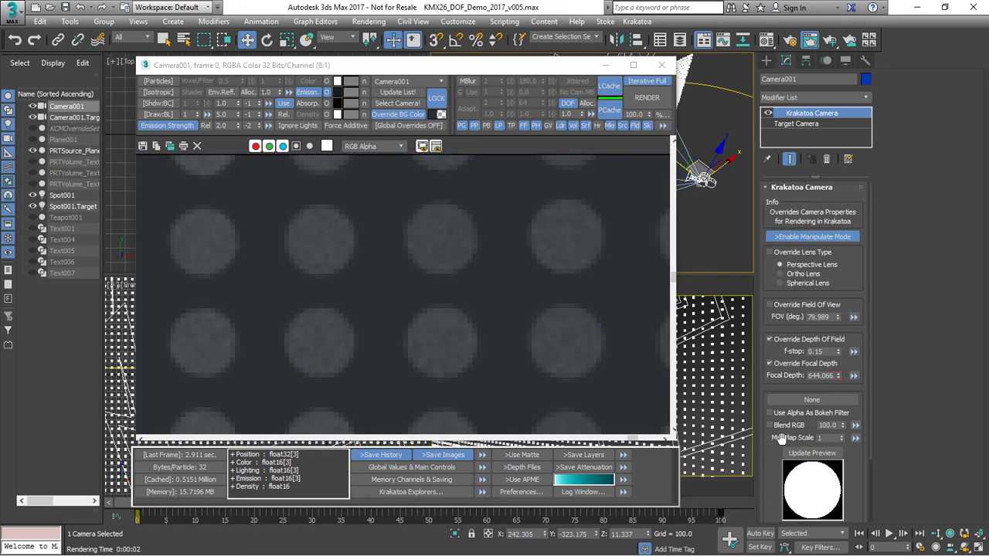
pyautogui.scroll(-1, 772, 454)
pyautogui.scroll(-2, 773, 454)
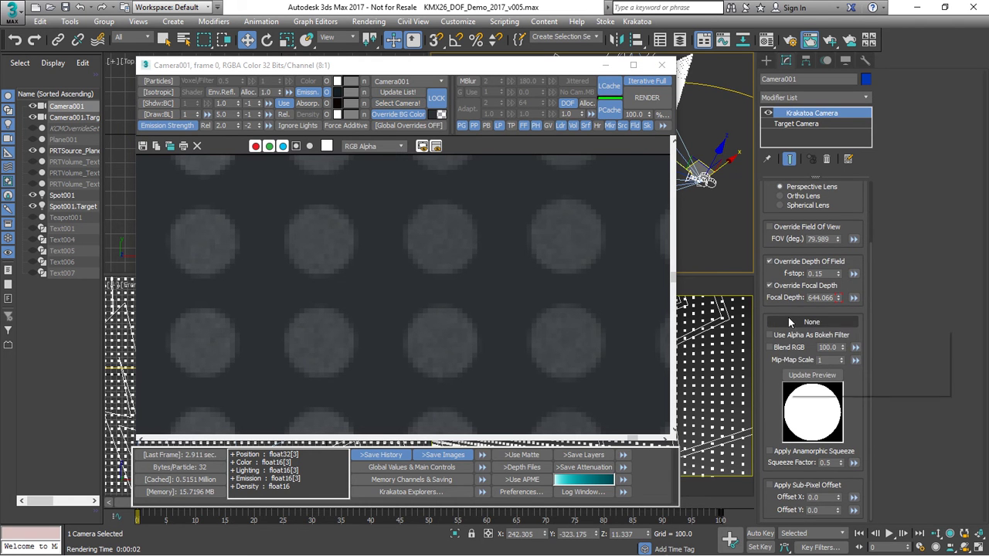
# Create a new ShapeMap, Map #7, in a Compact Material Editor sample slot.
pyautogui.click(765, 41)
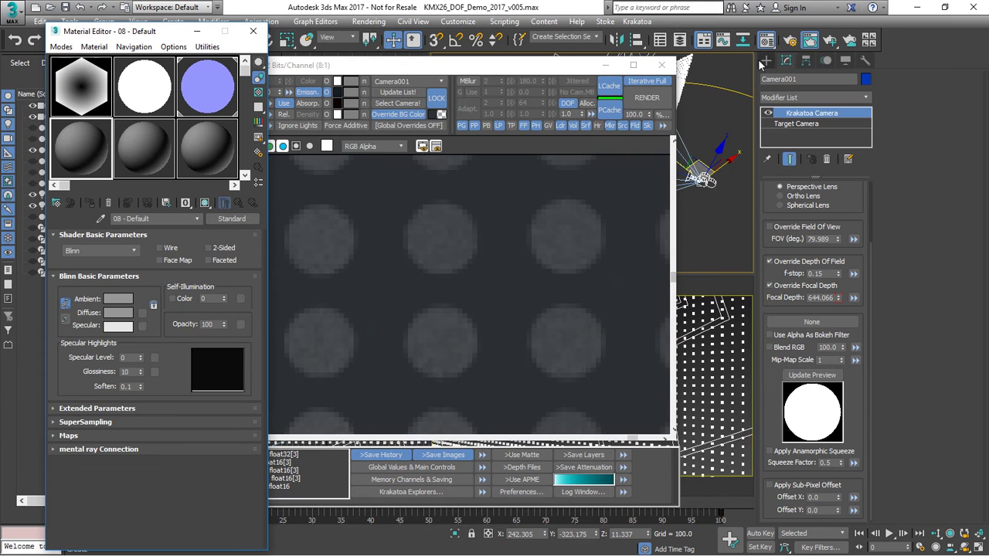
pyautogui.click(56, 202)
pyautogui.doubleClick(402, 320)
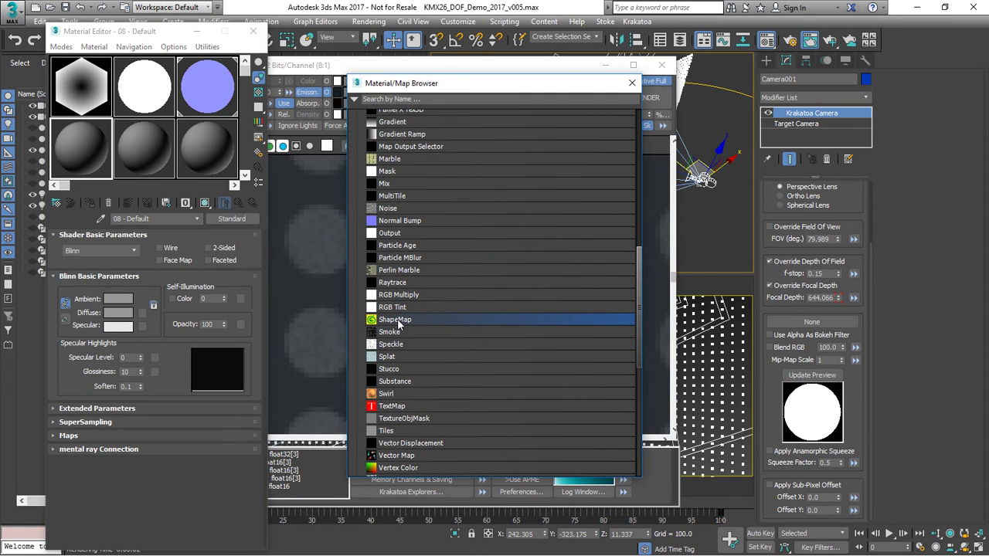
pyautogui.click(631, 83)
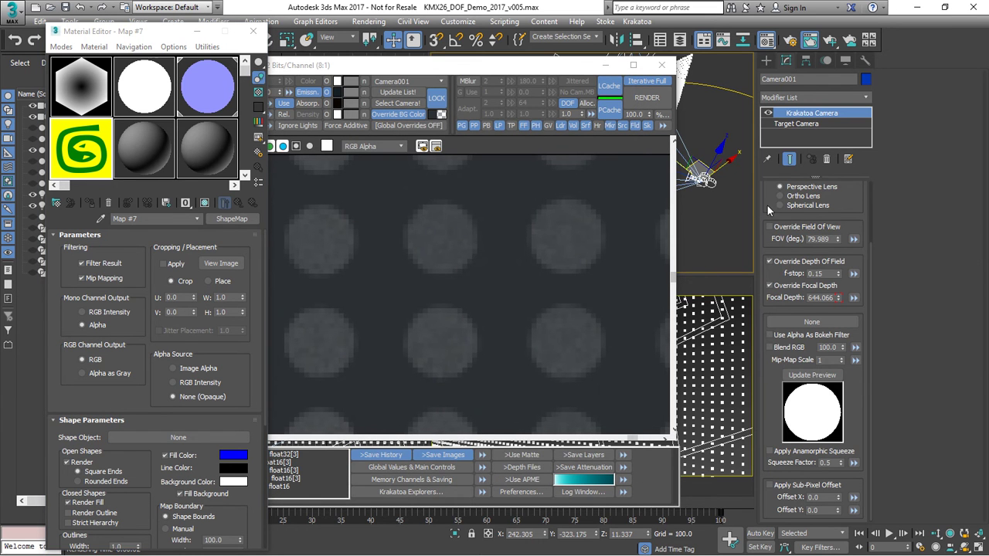
pyautogui.click(766, 60)
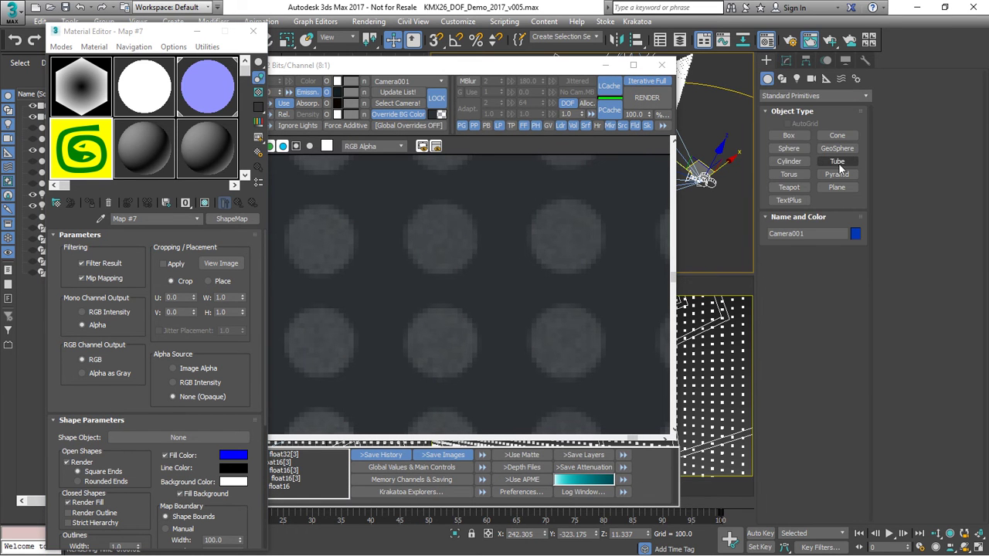
# Draw a Star spline, Star001, in the top-right viewport and colour it light yellow.
pyautogui.click(781, 78)
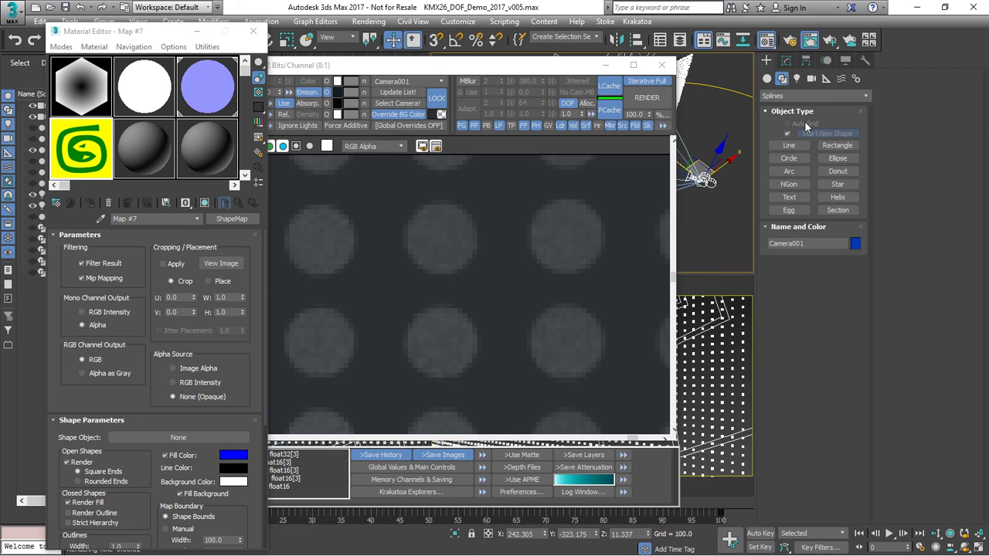
pyautogui.click(838, 184)
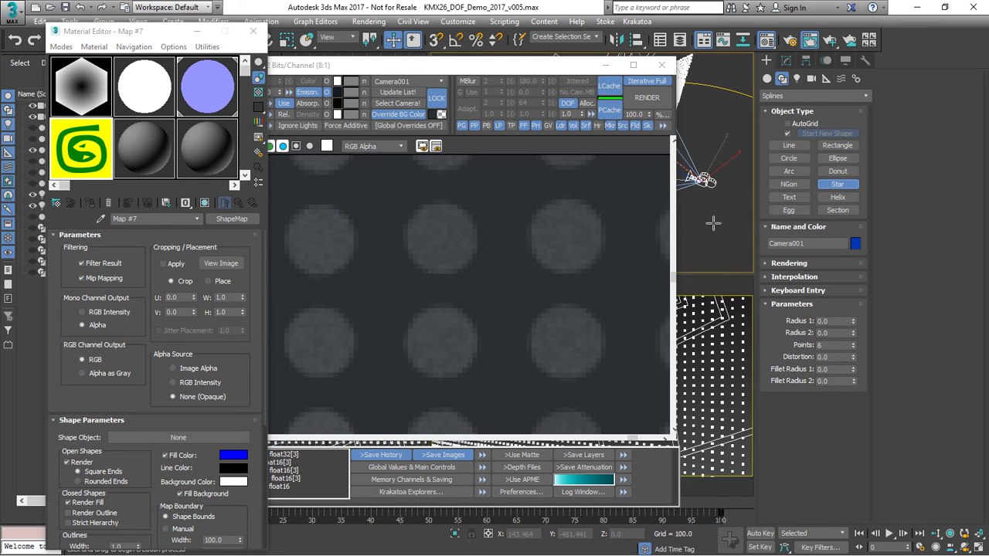
pyautogui.moveTo(711, 221); pyautogui.dragTo(713, 225)
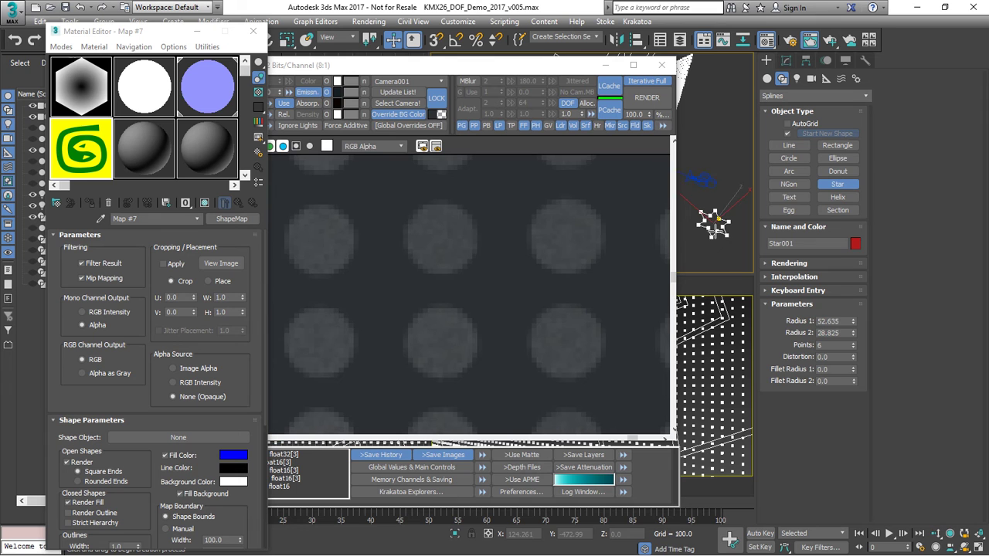
pyautogui.click(713, 225)
pyautogui.click(855, 244)
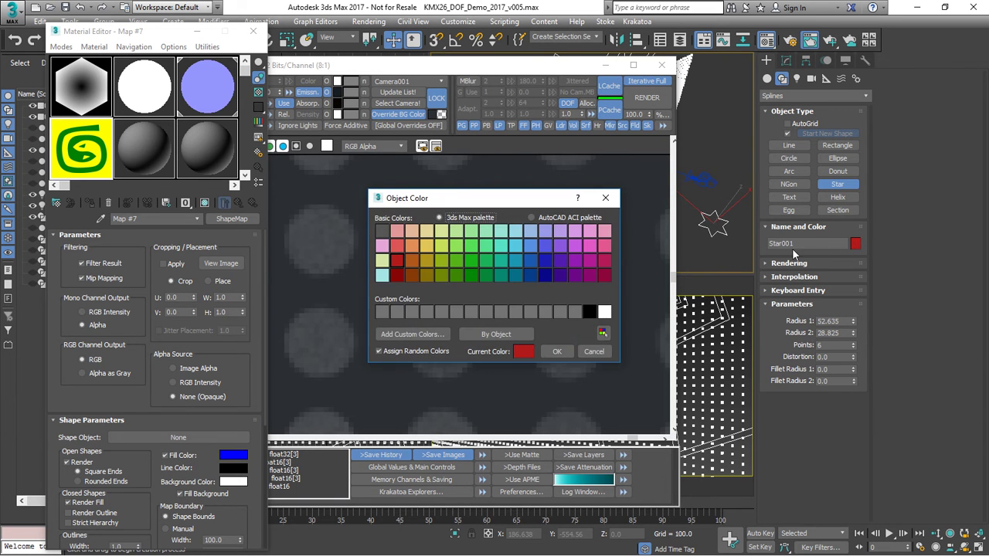
pyautogui.click(425, 232)
pyautogui.click(556, 351)
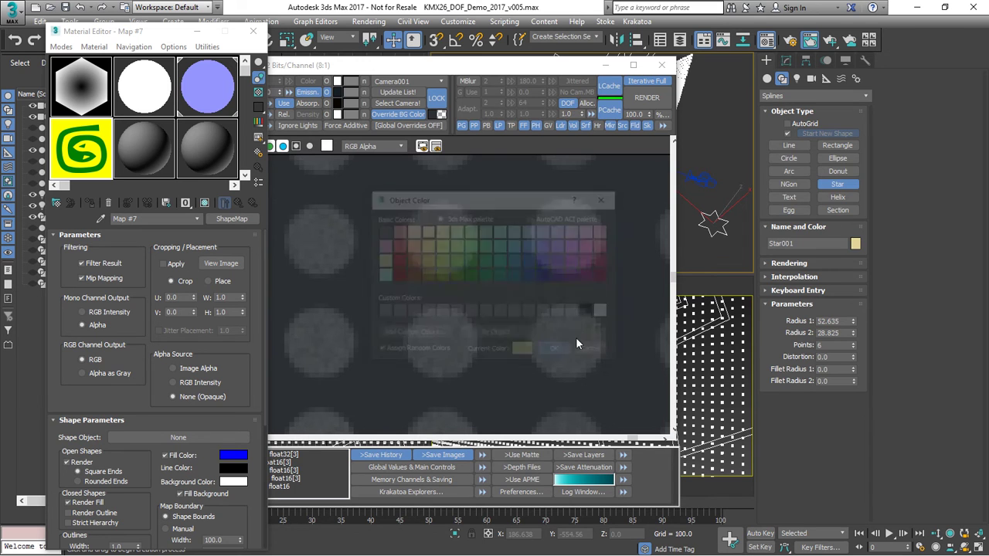
pyautogui.rightClick(708, 249)
# Assign Star001 as the ShapeMap's shape, swap colours for white on black, set alpha from RGB intensity.
pyautogui.click(173, 437)
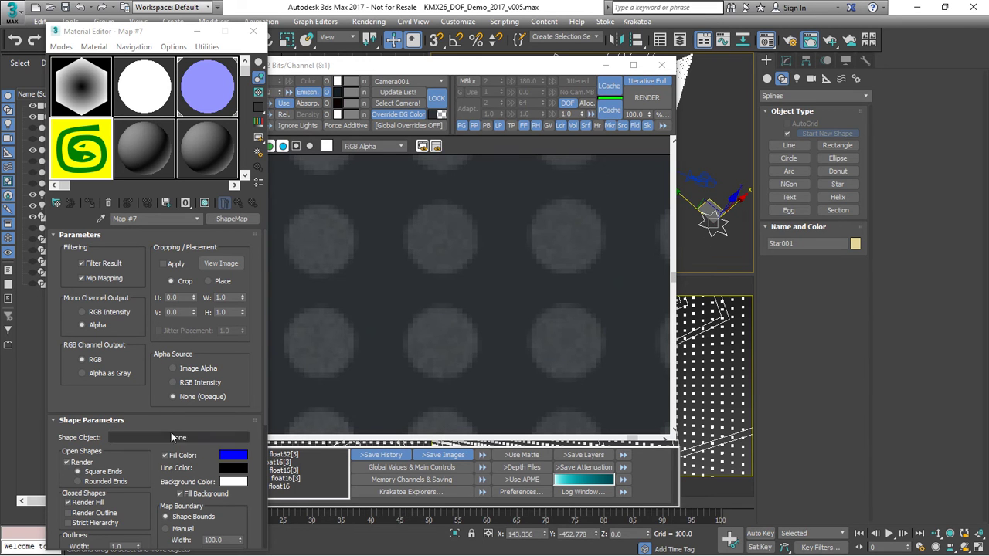
pyautogui.click(712, 224)
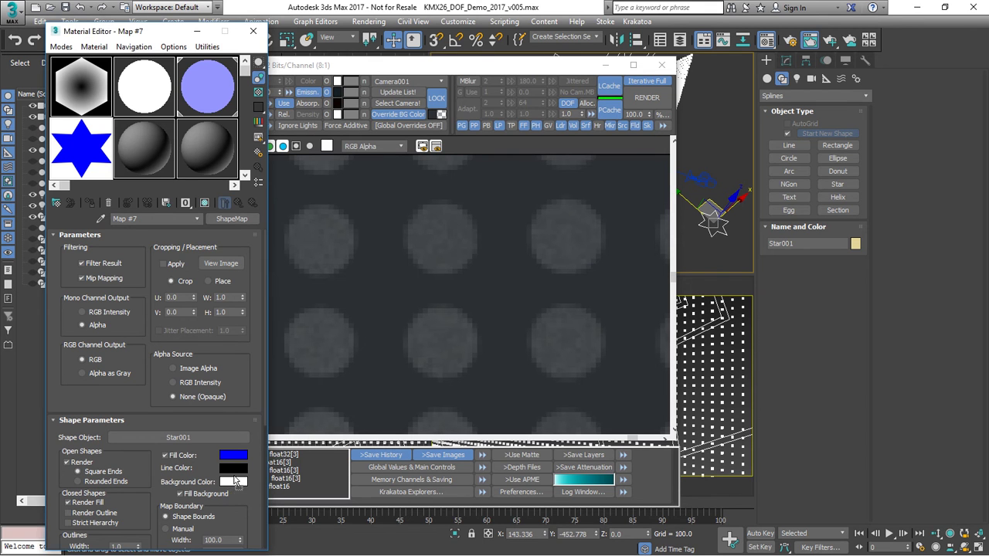
pyautogui.moveTo(234, 483); pyautogui.dragTo(236, 456)
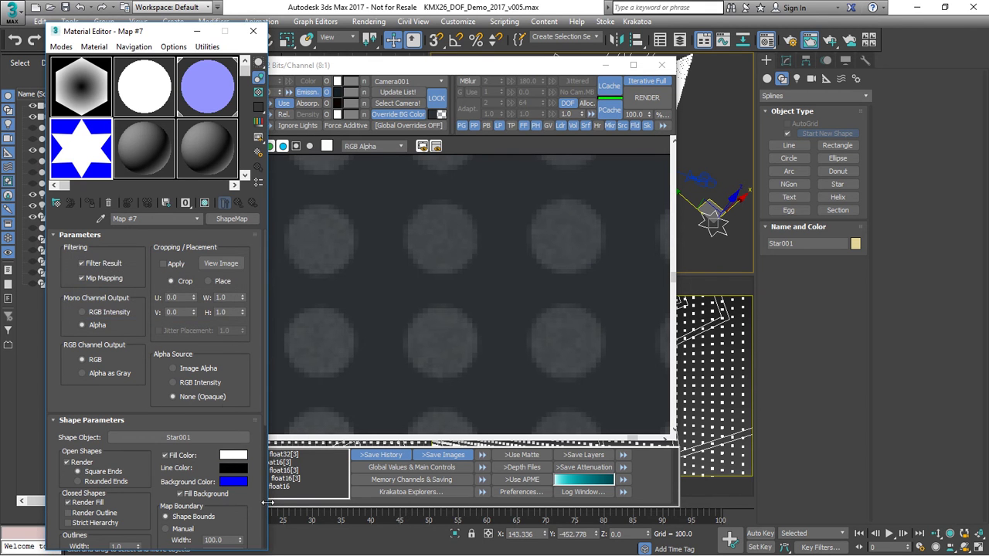
pyautogui.click(88, 296)
pyautogui.moveTo(232, 472); pyautogui.dragTo(234, 482)
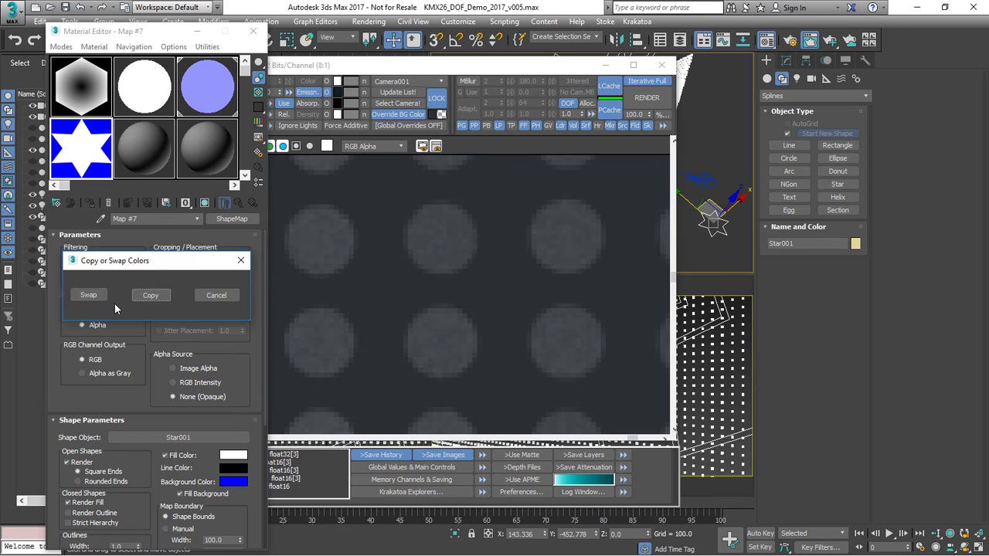
pyautogui.click(89, 296)
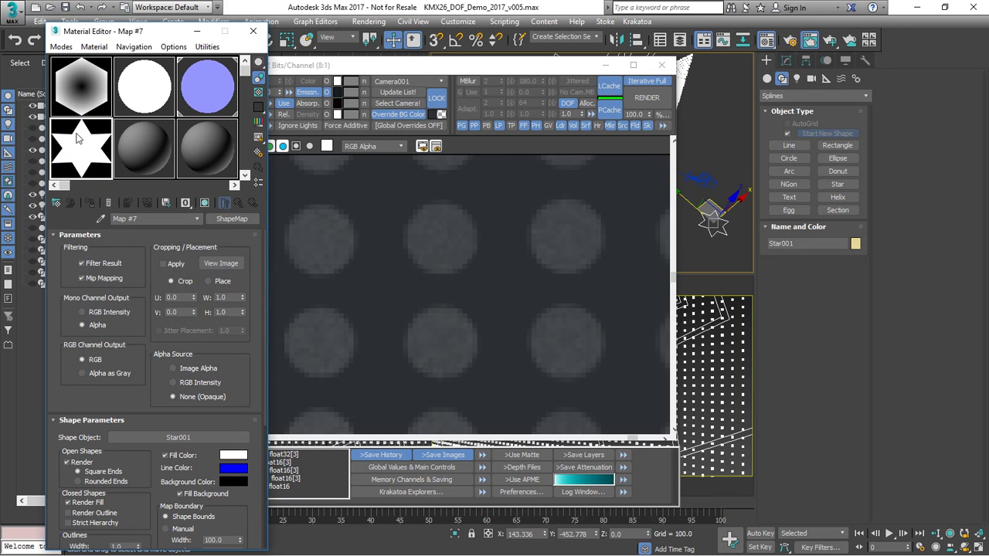
pyautogui.click(191, 385)
# Assign the star ShapeMap as an instance to the Krakatoa camera's bokeh map.
pyautogui.click(397, 103)
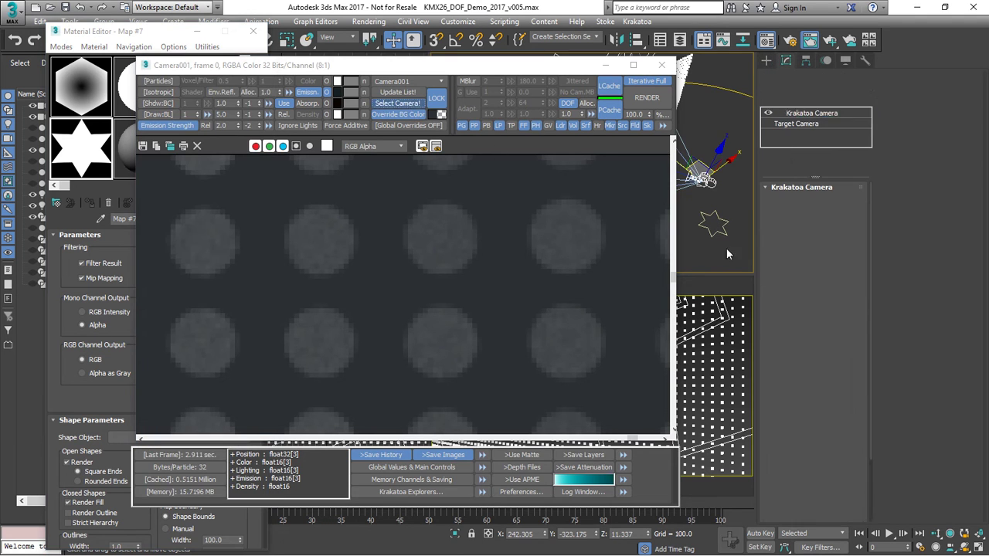
pyautogui.click(790, 401)
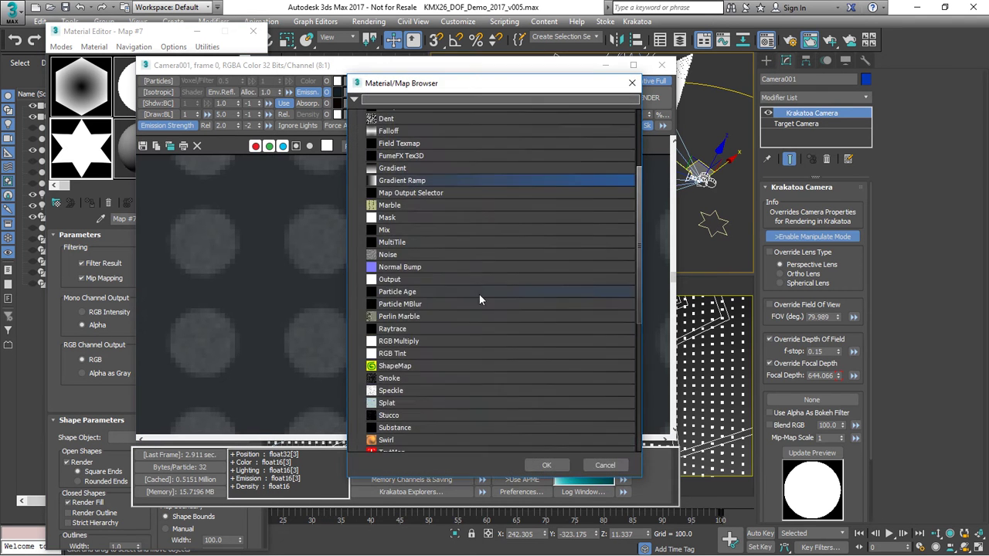
pyautogui.scroll(-10, 494, 309)
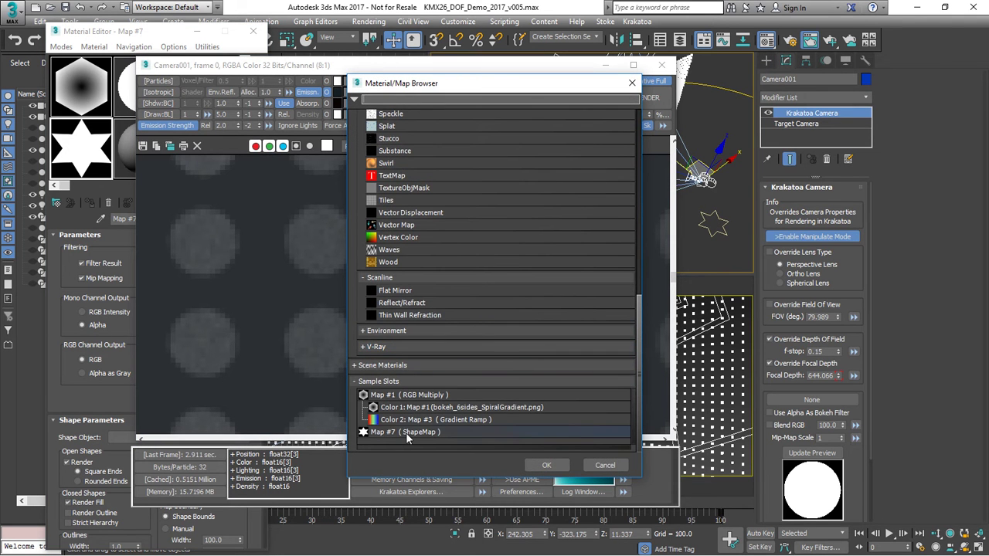
pyautogui.doubleClick(406, 432)
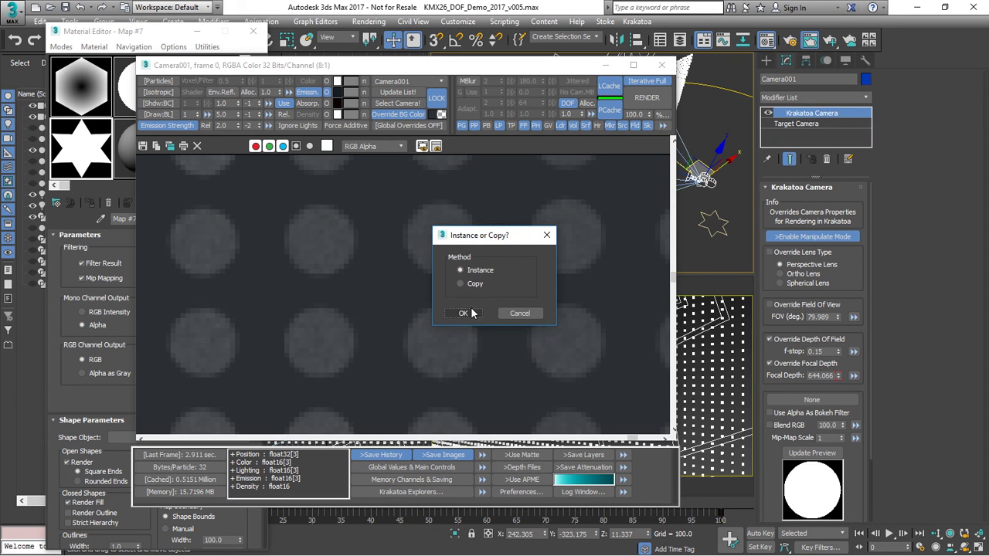
pyautogui.click(463, 313)
# Enable Use Alpha As Bokeh Filter and re-render to get six-pointed star bokeh.
pyautogui.click(647, 97)
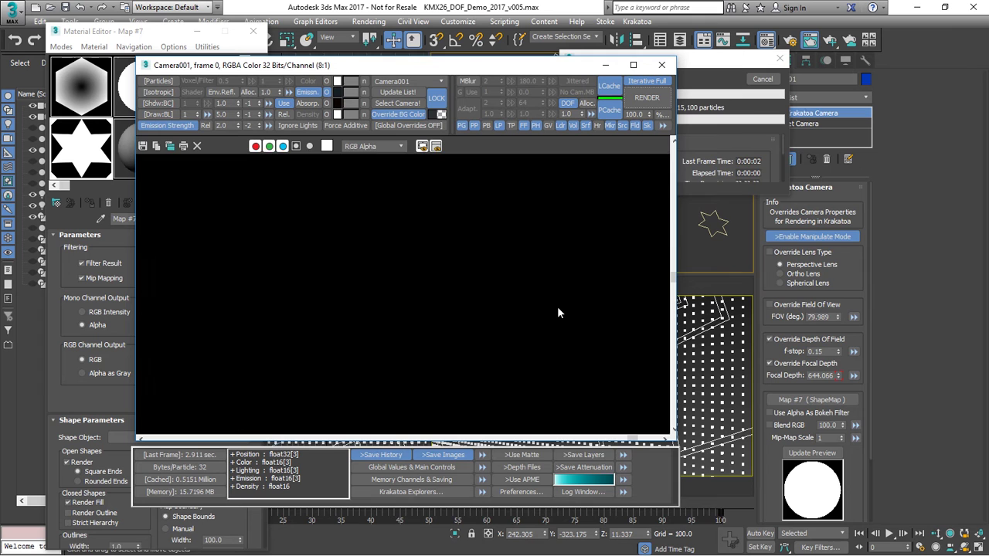
pyautogui.click(788, 414)
pyautogui.hotkey('shift', 'q')
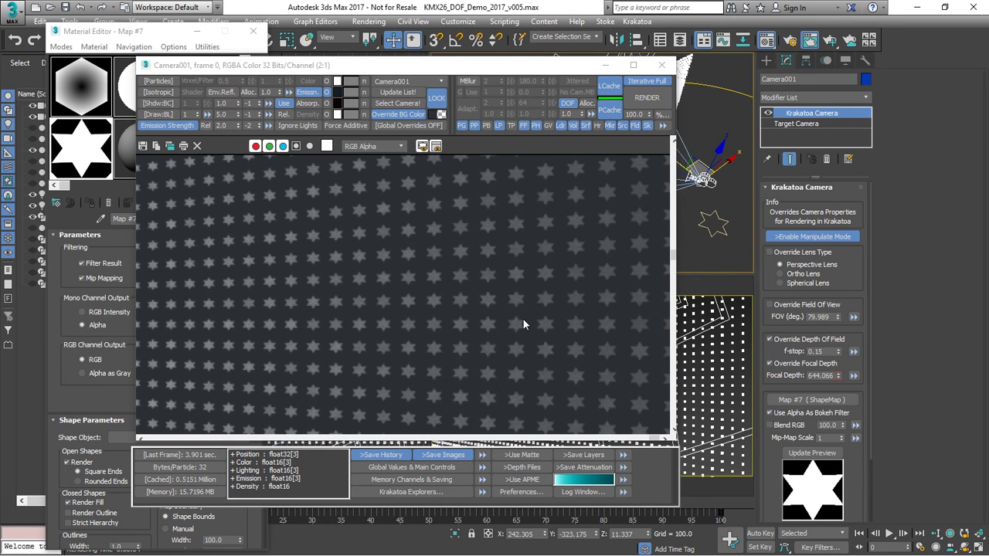
pyautogui.click(716, 227)
# Raise Star001's points from 6 to 12, re-rendering at 8 and 12 points.
pyautogui.click(854, 253)
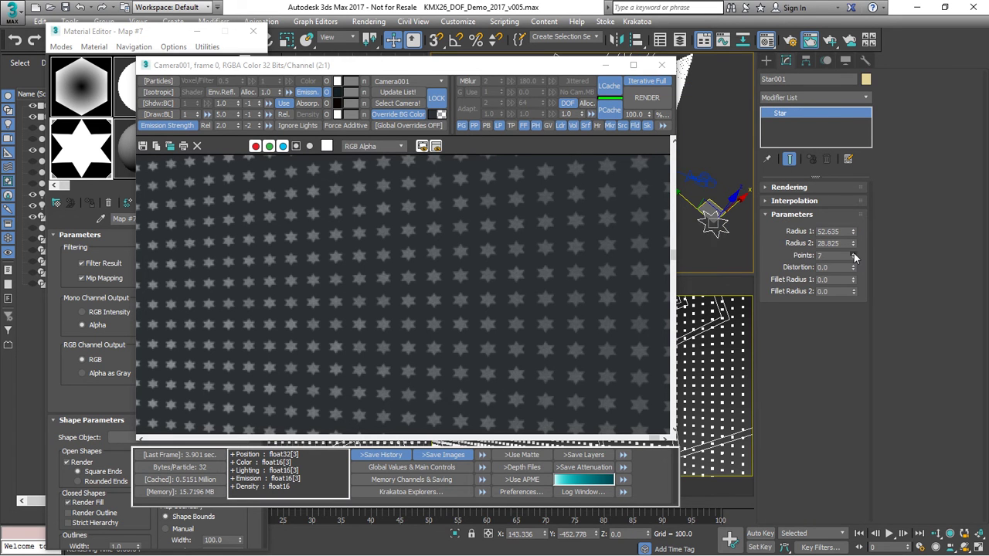
pyautogui.click(853, 252)
pyautogui.click(646, 97)
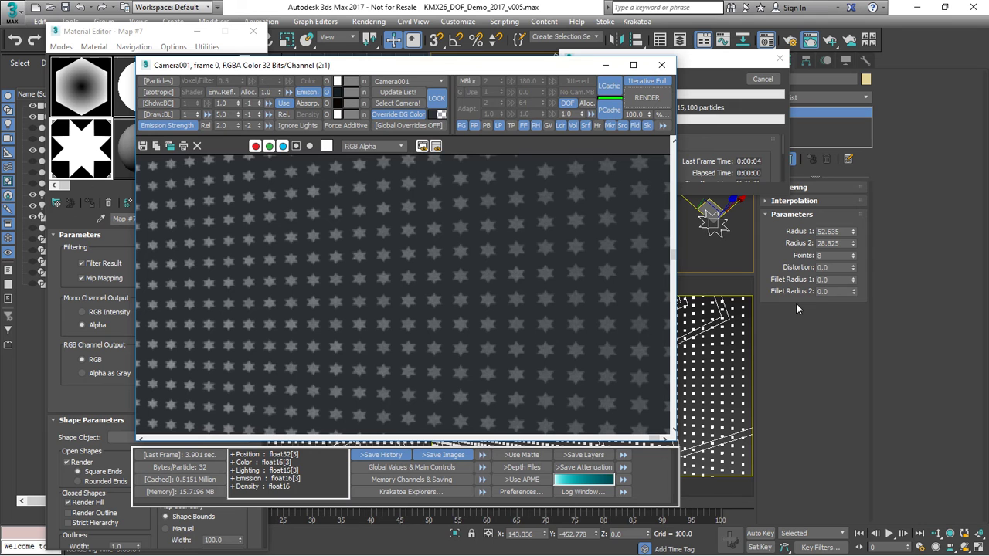
pyautogui.click(853, 253)
pyautogui.click(853, 252)
pyautogui.click(854, 252)
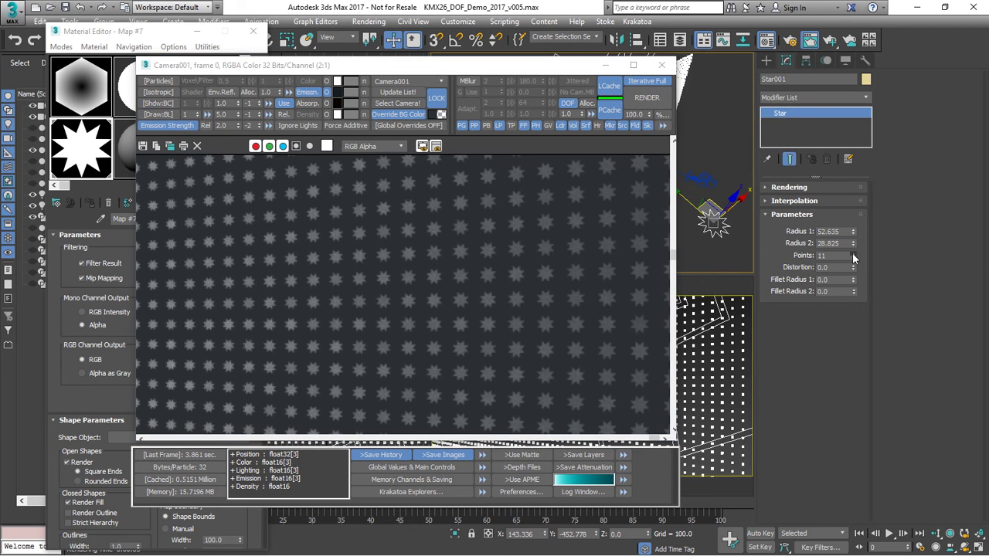
pyautogui.click(854, 253)
pyautogui.click(658, 98)
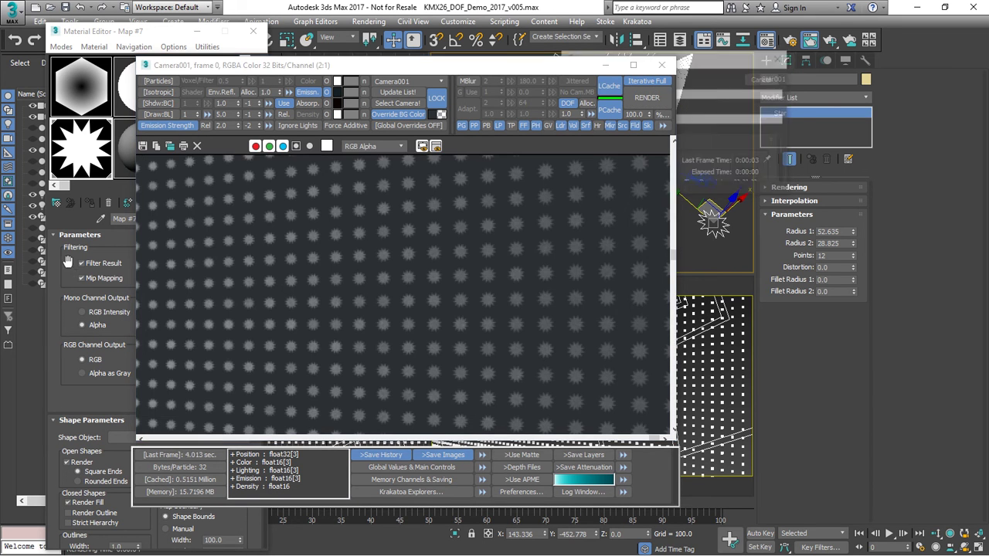
pyautogui.click(54, 281)
# Replace the bokeh map with RGB Multiply, keeping the star ShapeMap as a sub-map.
pyautogui.click(235, 218)
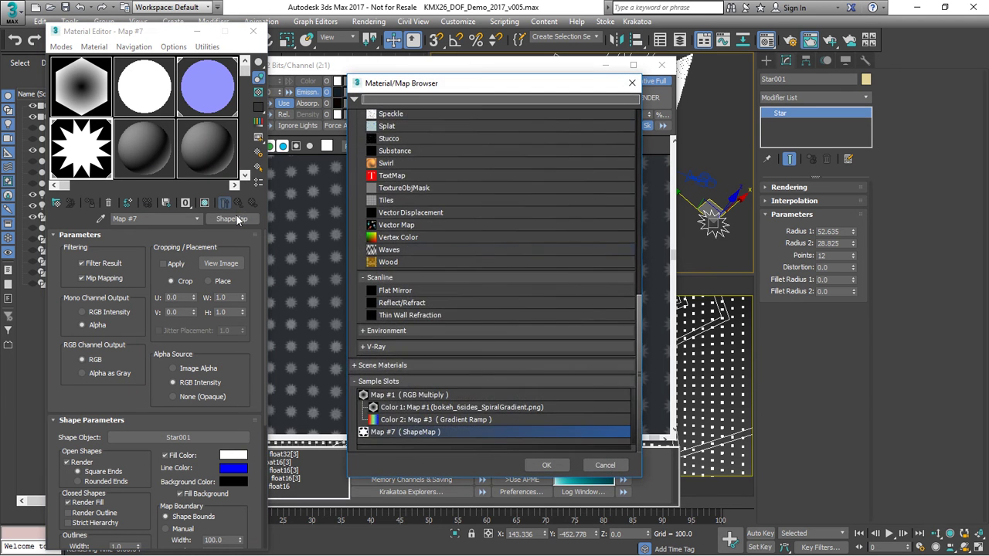
pyautogui.scroll(5, 490, 238)
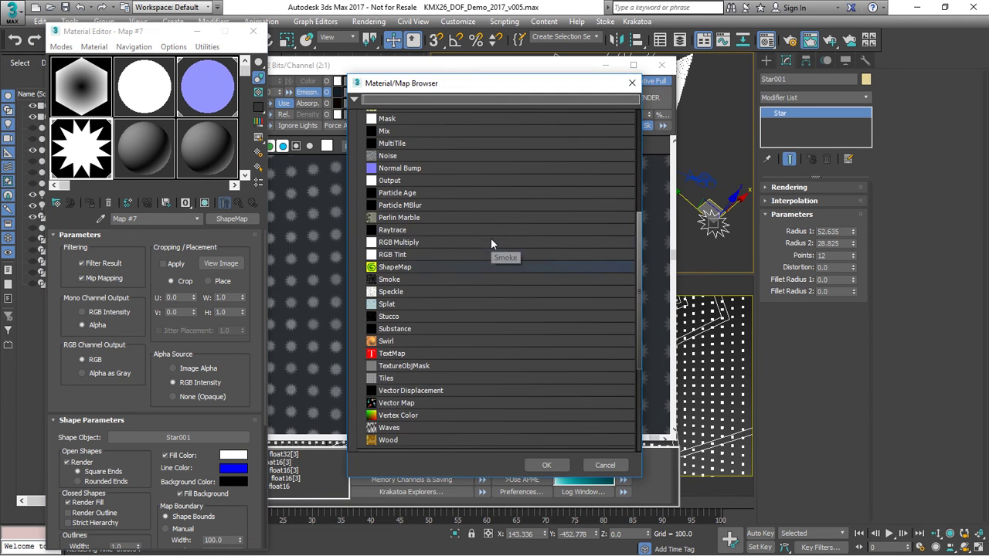
pyautogui.doubleClick(398, 244)
pyautogui.click(137, 322)
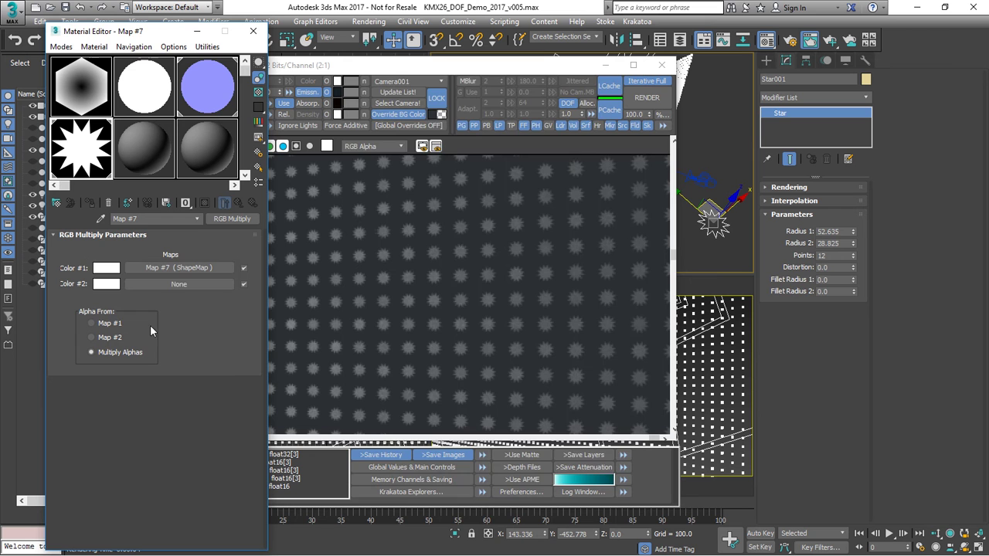
# Assign a new Gradient Ramp to the RGB Multiply's Color #2.
pyautogui.click(177, 285)
pyautogui.scroll(3, 482, 229)
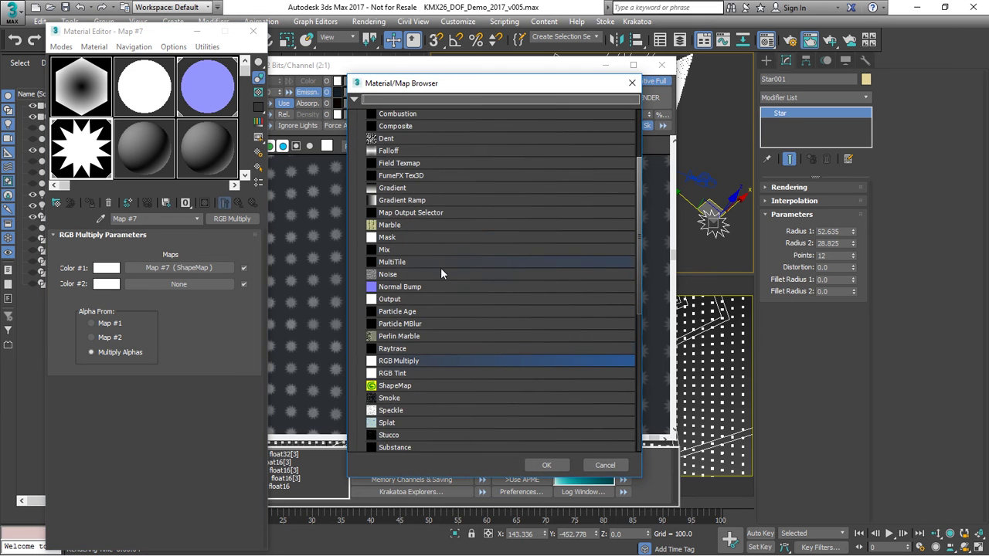
pyautogui.scroll(1, 434, 263)
pyautogui.doubleClick(406, 231)
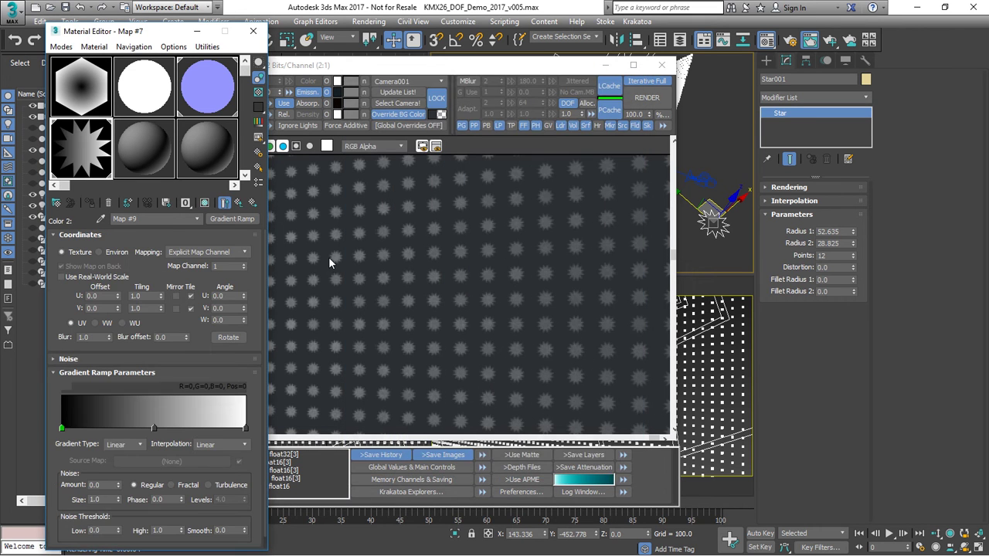
# Set the Gradient Ramp type to Radial with Alpha from RGB Intensity.
pyautogui.click(116, 445)
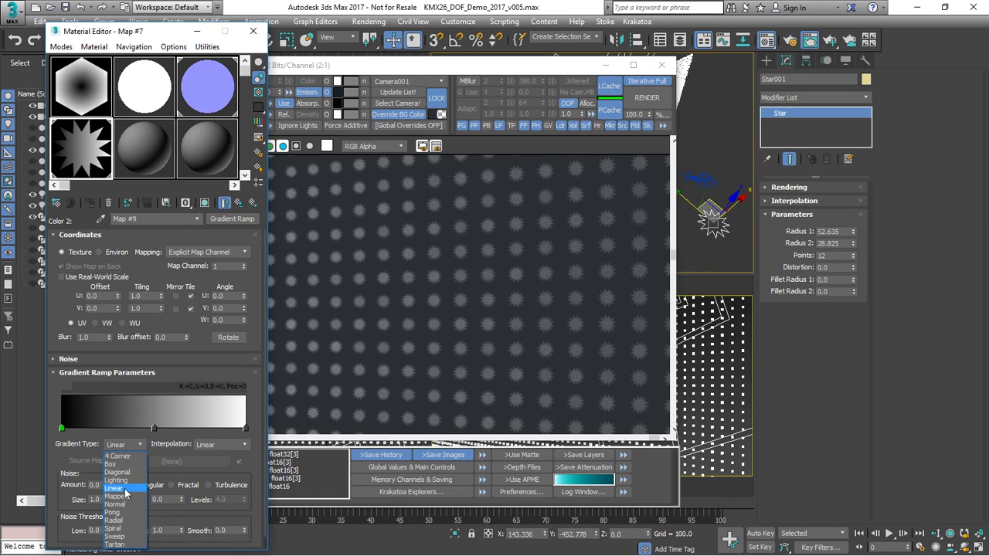
pyautogui.click(128, 520)
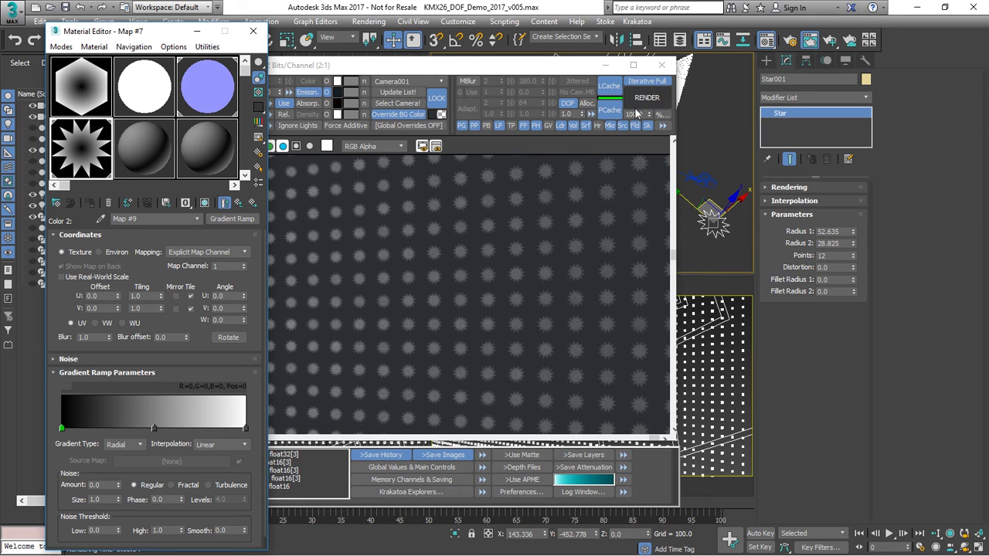
pyautogui.scroll(-8, 77, 502)
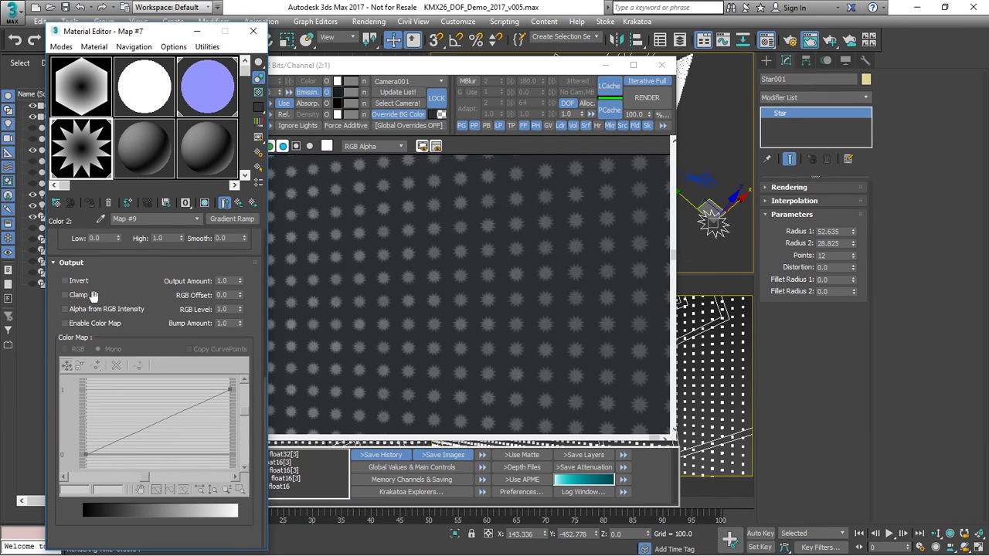
pyautogui.click(104, 309)
# Re-render in Krakatoa to see darker-centred starburst bokeh.
pyautogui.click(646, 98)
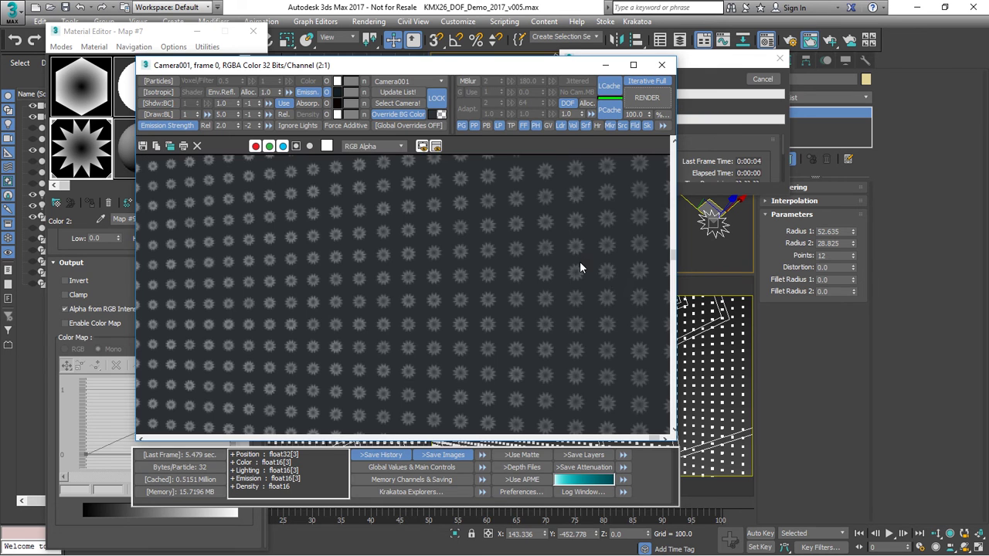
pyautogui.scroll(2, 582, 286)
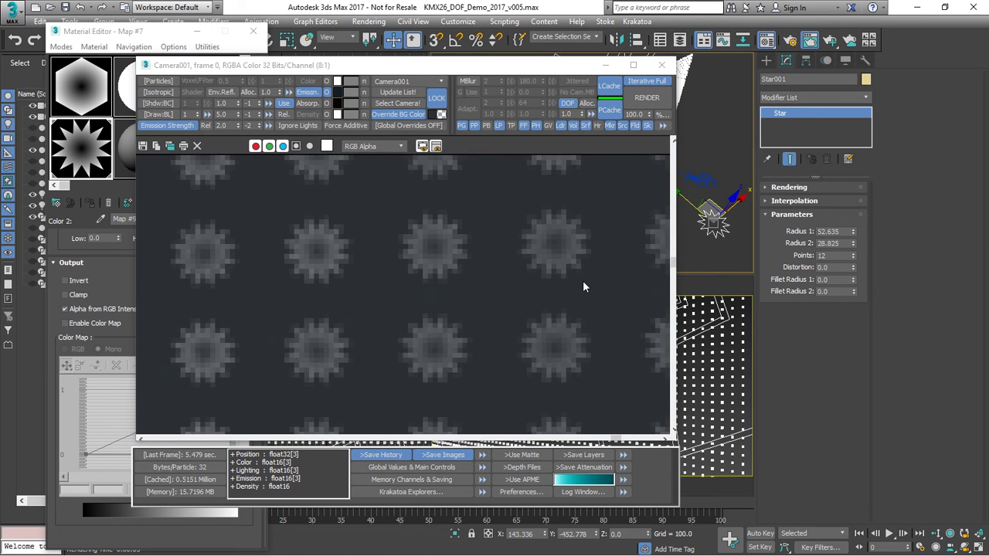
pyautogui.scroll(-3, 583, 287)
pyautogui.scroll(1, 583, 287)
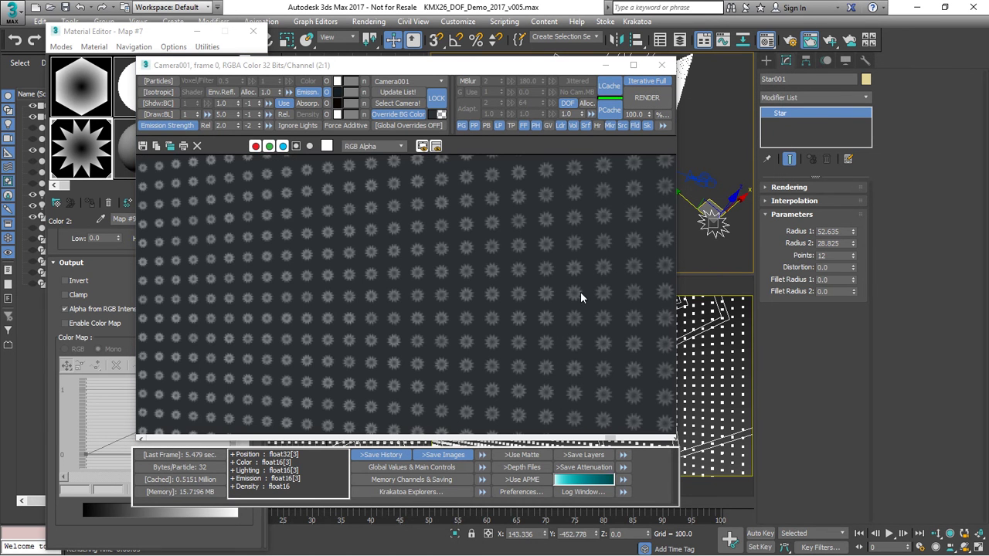
# Set Star001 to 4 points and lower its Radius 2 to 21.619.
pyautogui.doubleClick(830, 256)
pyautogui.write('4')
pyautogui.press('Return')
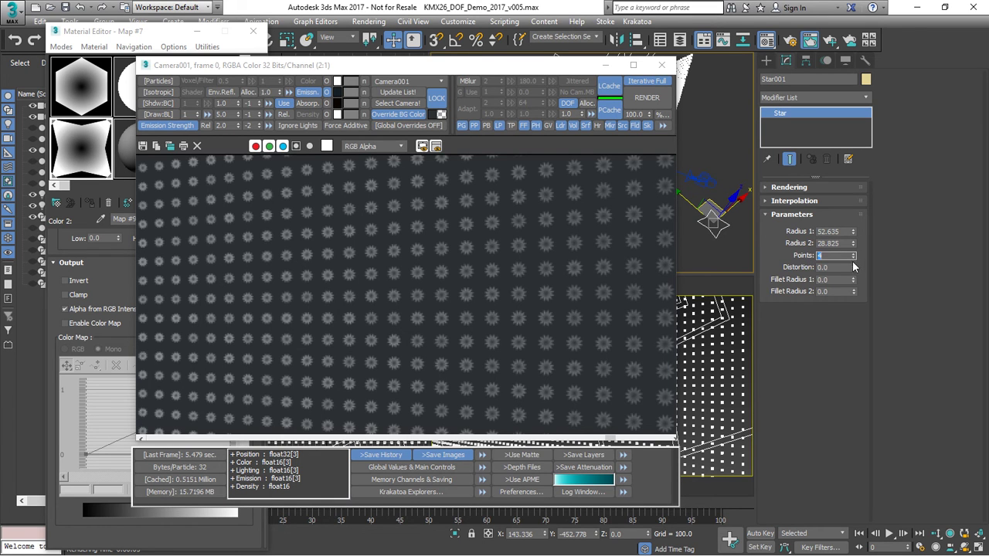
pyautogui.moveTo(853, 244); pyautogui.dragTo(853, 258)
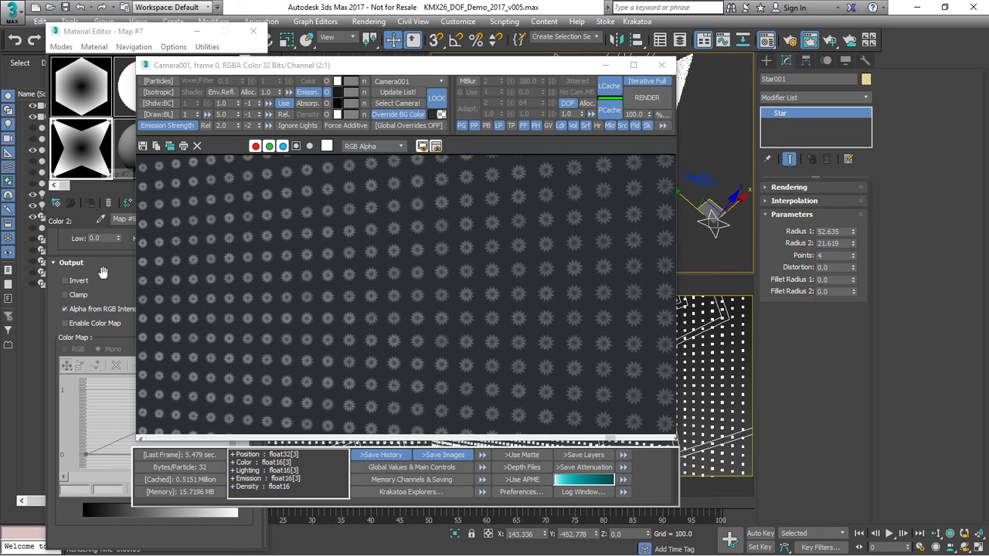
# Set the Gradient Ramp stops to white, yellow and red (R255 G0 B0).
pyautogui.click(58, 300)
pyautogui.scroll(5, 62, 348)
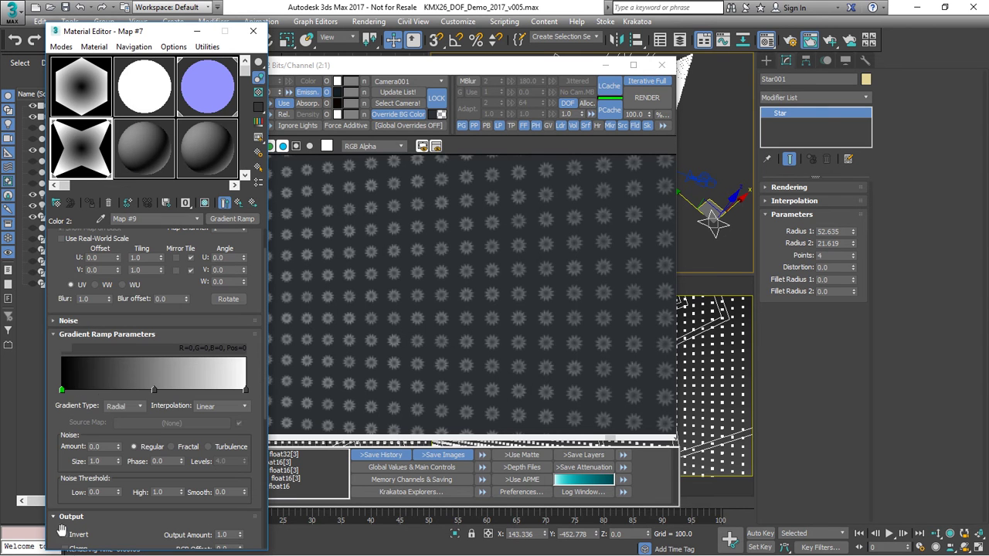
pyautogui.doubleClick(62, 390)
pyautogui.moveTo(409, 143); pyautogui.dragTo(481, 142)
pyautogui.click(467, 190)
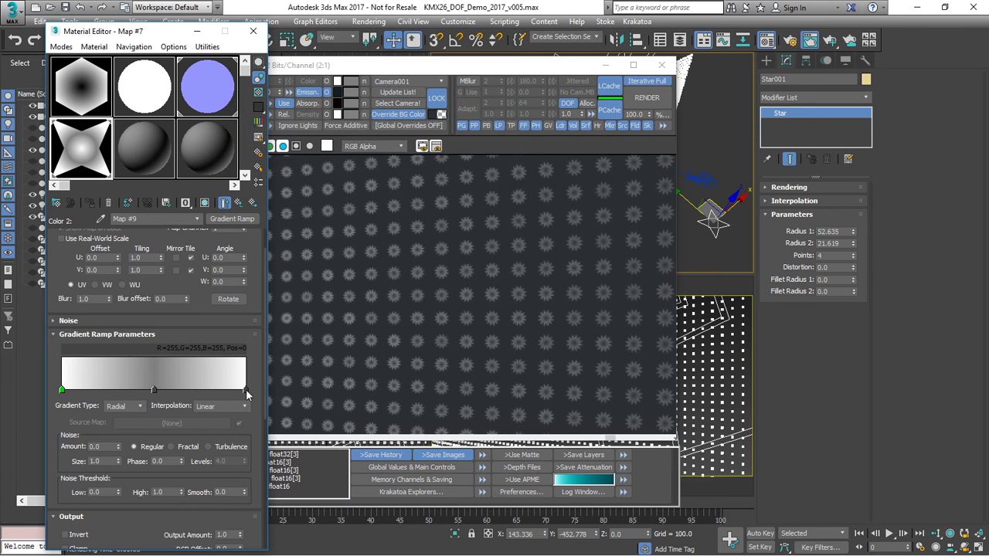
pyautogui.doubleClick(153, 390)
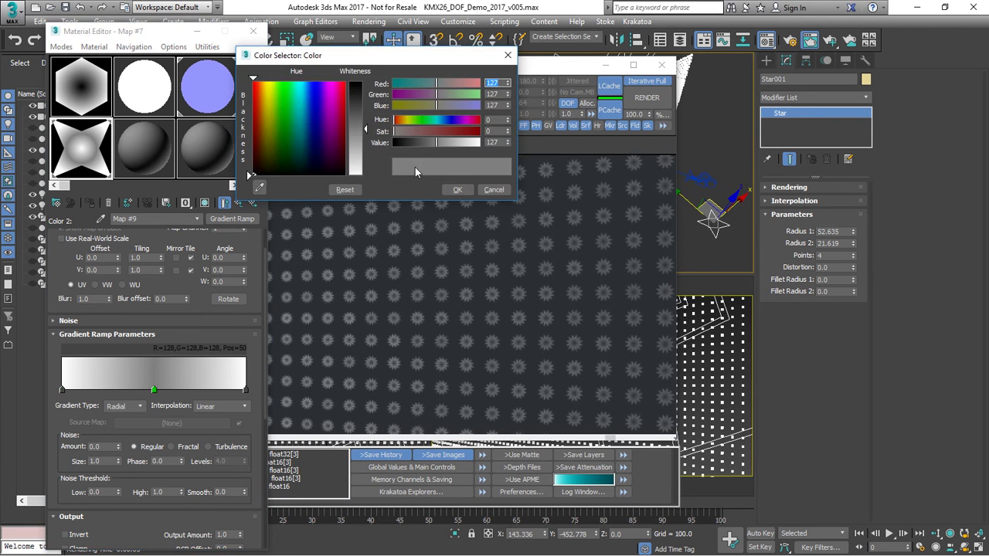
pyautogui.moveTo(454, 84); pyautogui.dragTo(383, 106)
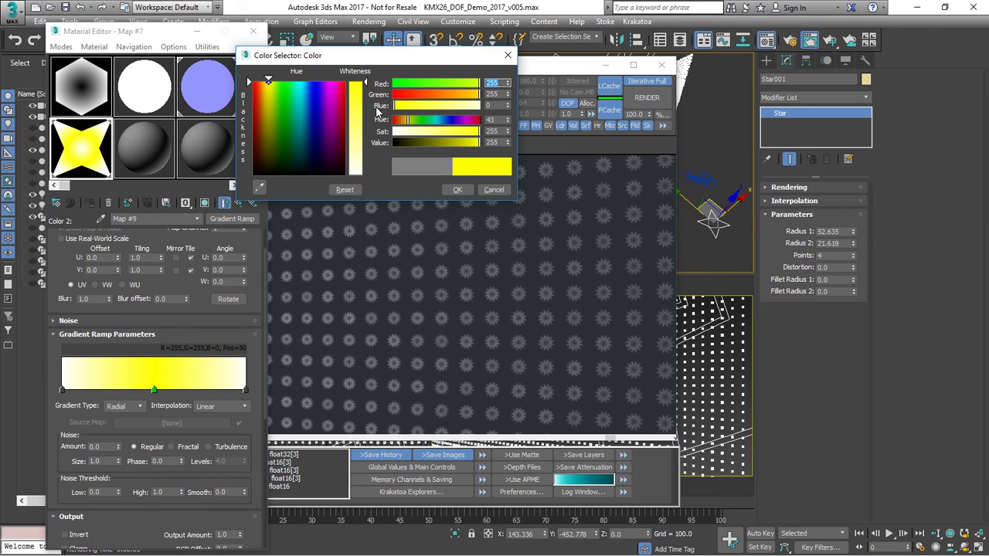
pyautogui.click(245, 390)
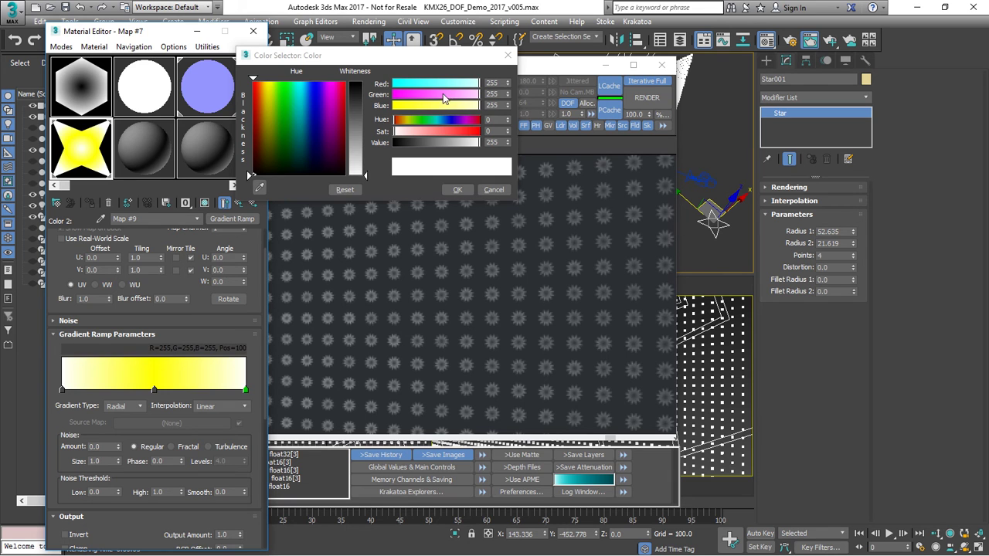
pyautogui.moveTo(443, 94); pyautogui.dragTo(391, 105)
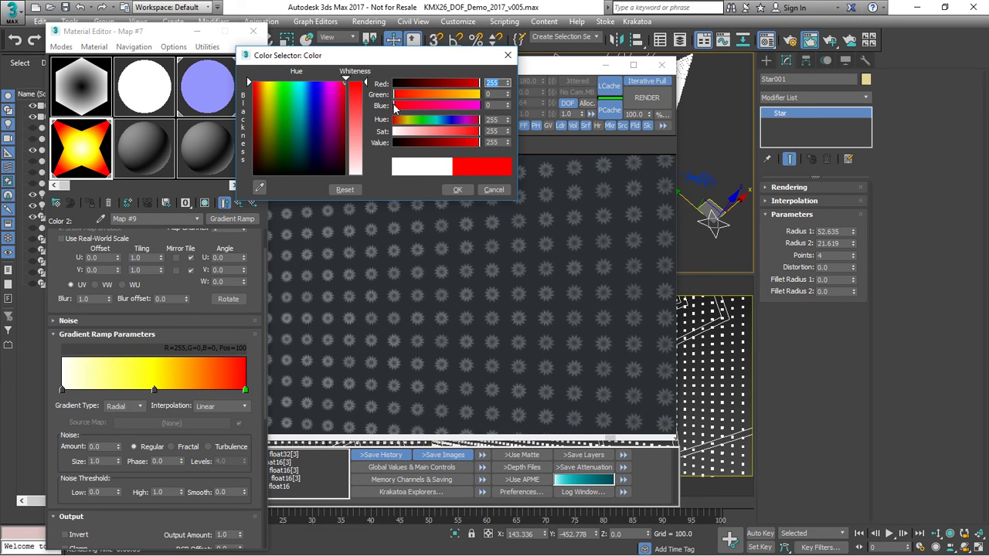
pyautogui.click(462, 189)
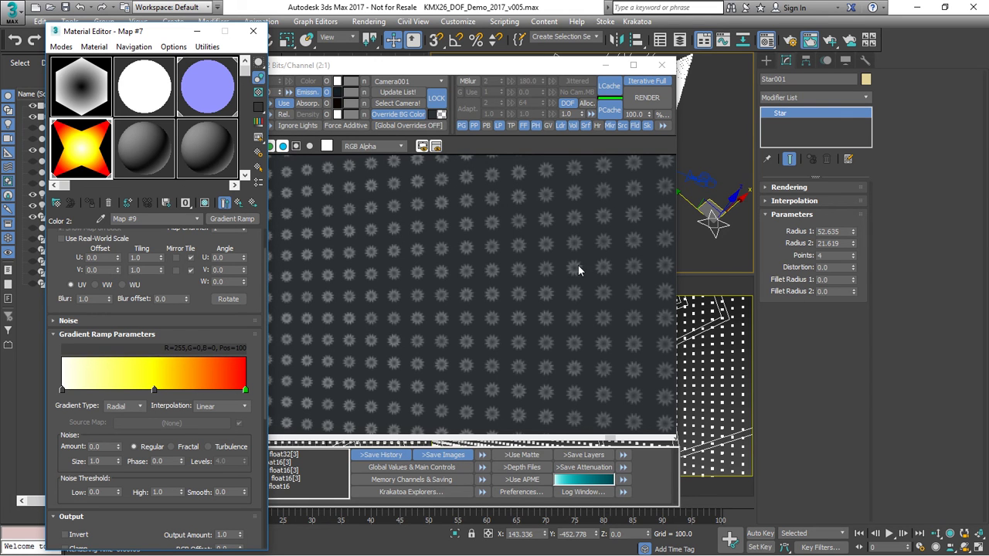
# Enable Blend RGB on the camera's bokeh and re-render the particles twice in Krakatoa.
pyautogui.click(397, 102)
pyautogui.click(769, 425)
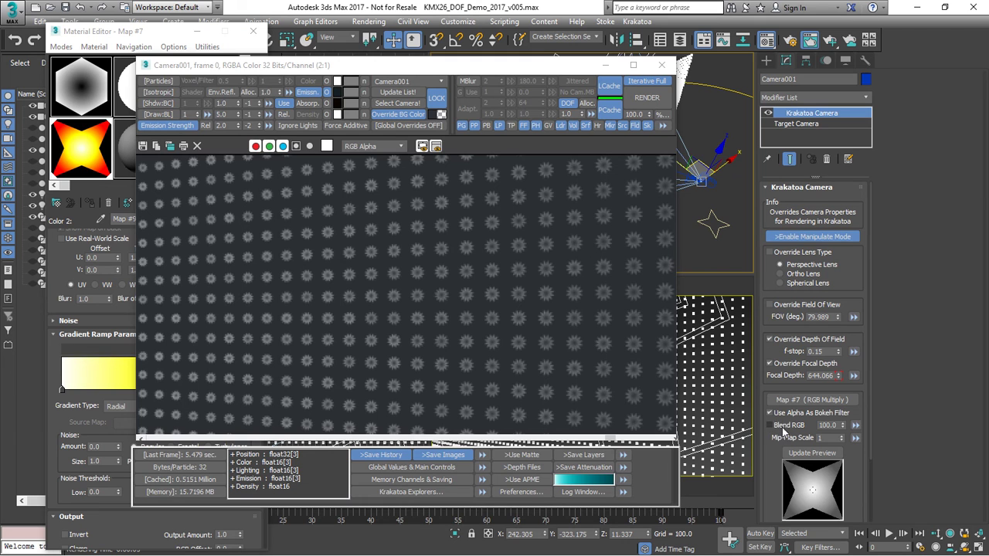
pyautogui.click(789, 454)
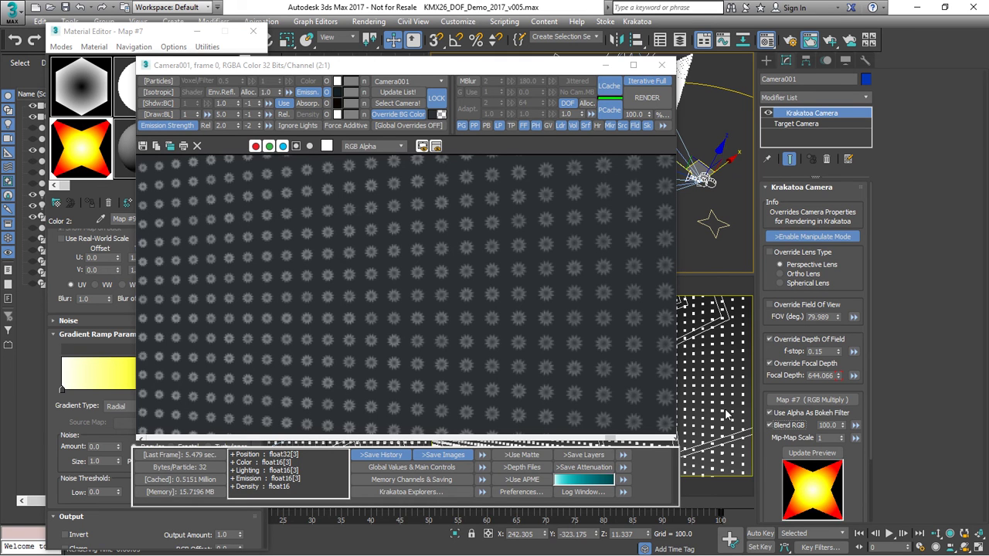
pyautogui.click(646, 97)
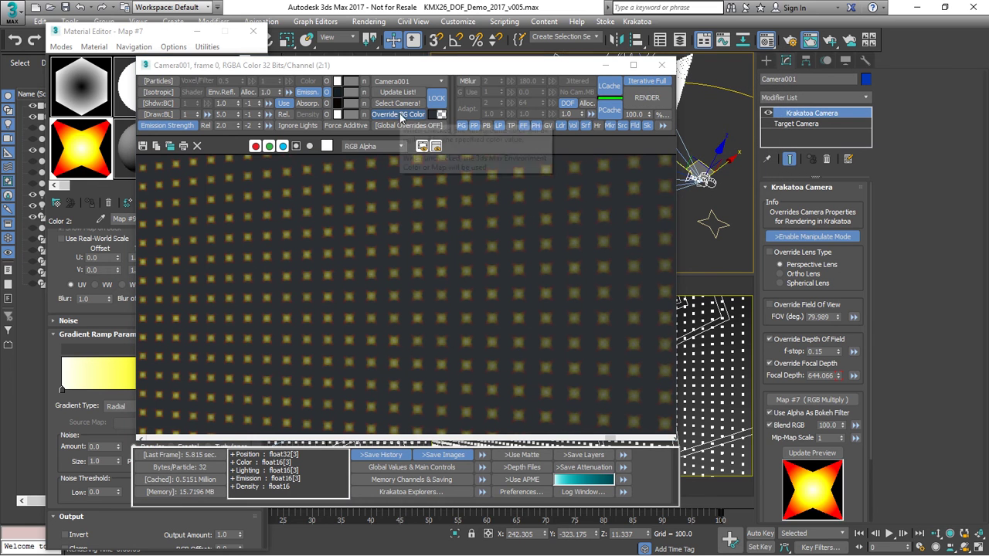
pyautogui.click(647, 97)
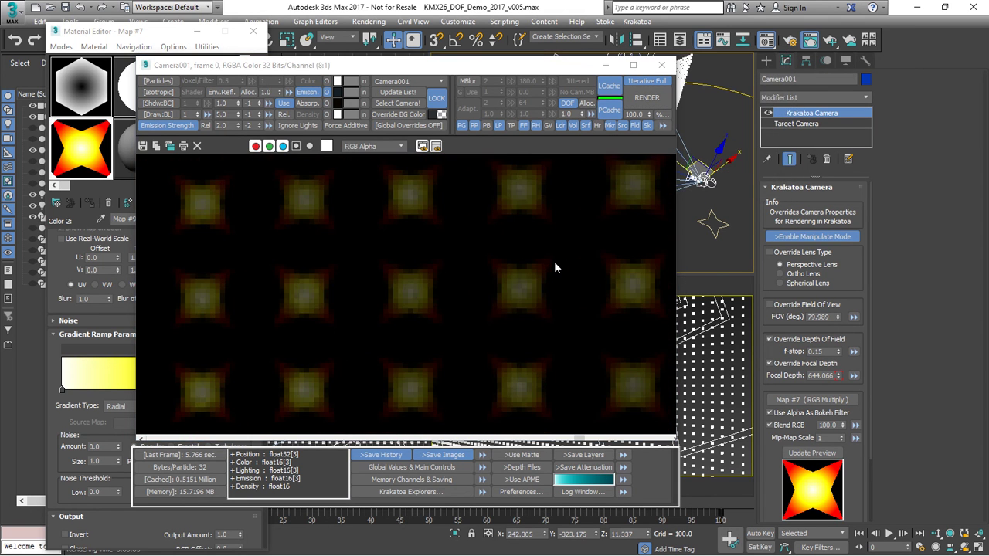
# Raise the bokeh Mip-Map Scale to 3, re-render, and enable Override BG Color.
pyautogui.scroll(-3, 554, 261)
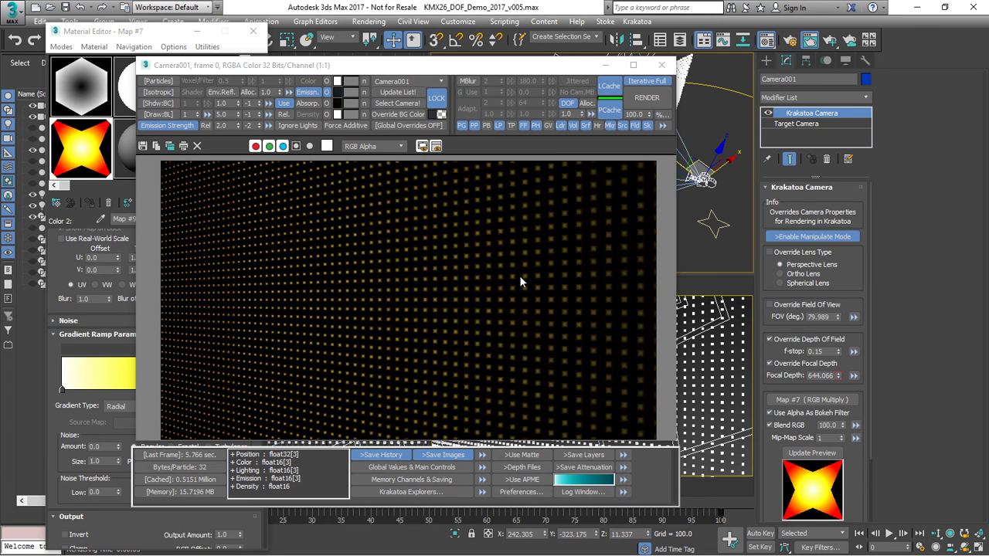
pyautogui.click(842, 435)
pyautogui.click(842, 435)
pyautogui.click(649, 98)
pyautogui.click(410, 114)
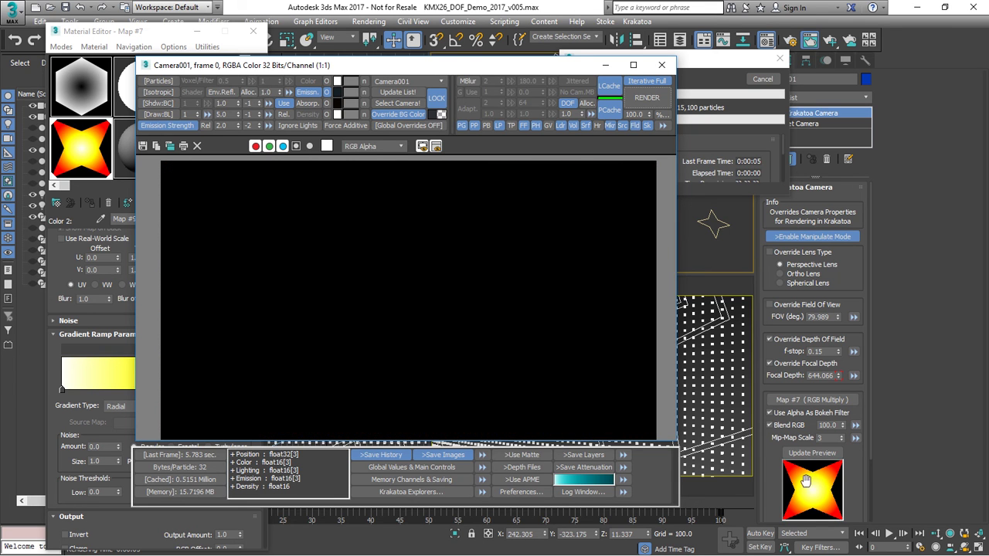
# Turn on Apply Anamorphic Squeeze at 0.5 and re-render for horizontally stretched star bokeh.
pyautogui.moveTo(772, 414); pyautogui.dragTo(775, 319)
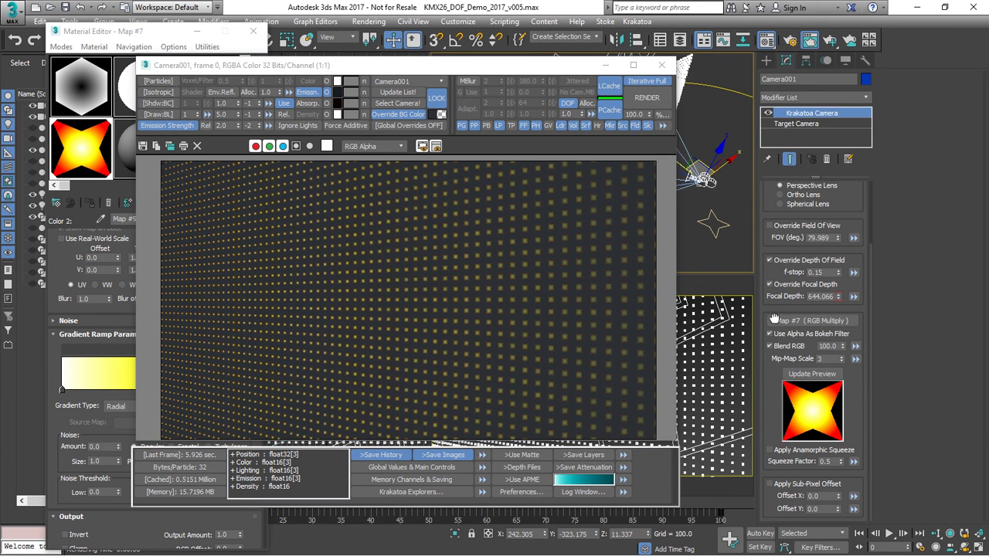
pyautogui.click(804, 451)
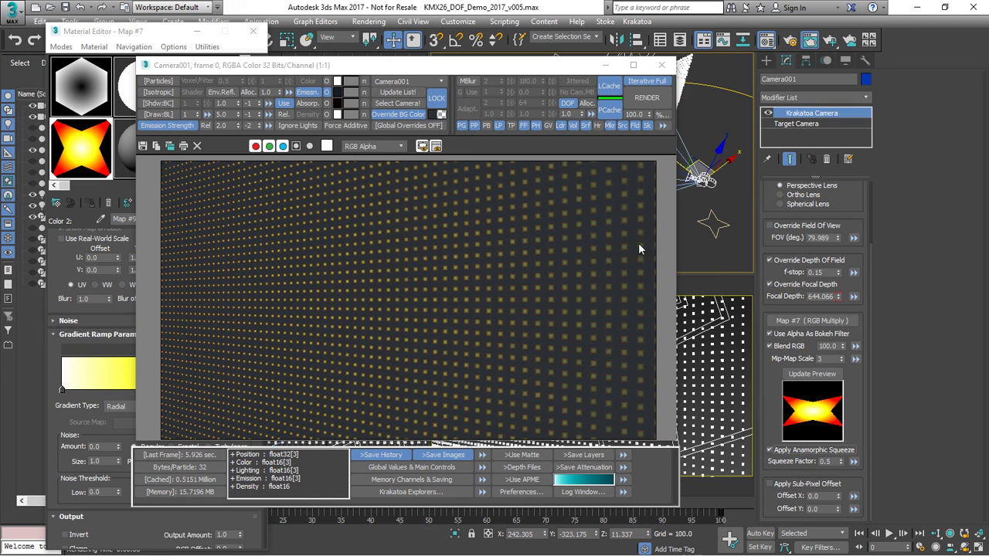
pyautogui.click(646, 97)
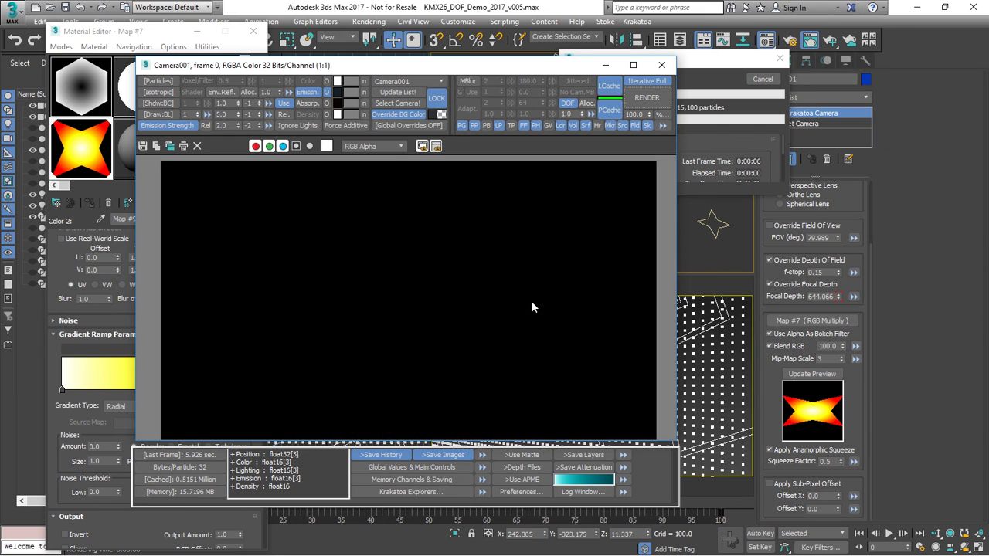
pyautogui.scroll(1, 531, 306)
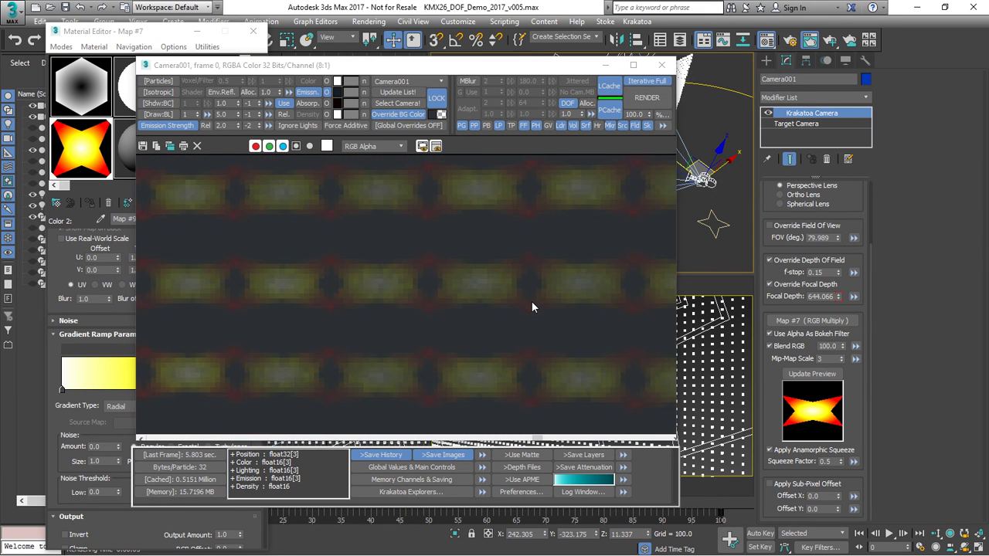
pyautogui.scroll(-1, 531, 302)
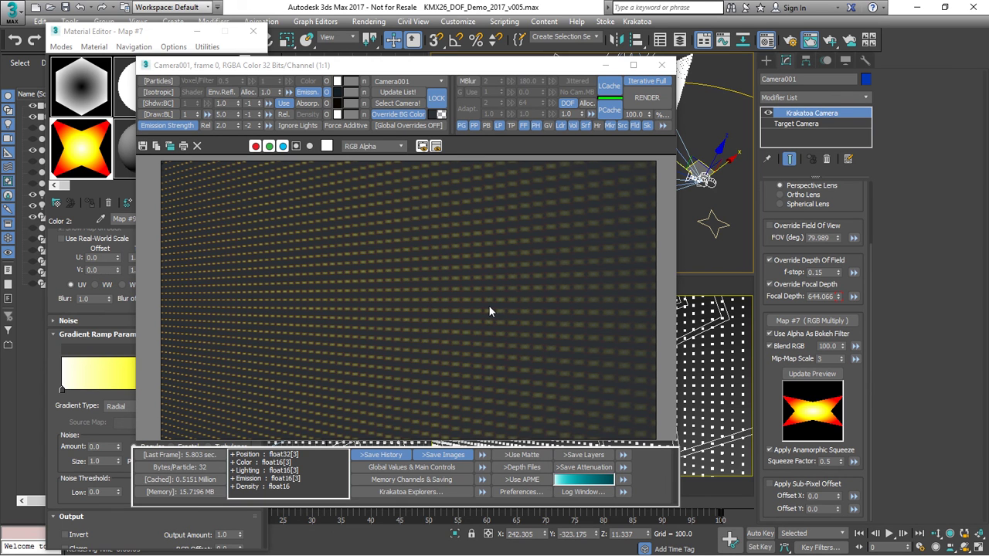
# Switch the star ShapeMap's closed shapes from Render Fill to Render Outline.
pyautogui.click(65, 264)
pyautogui.scroll(-5, 254, 212)
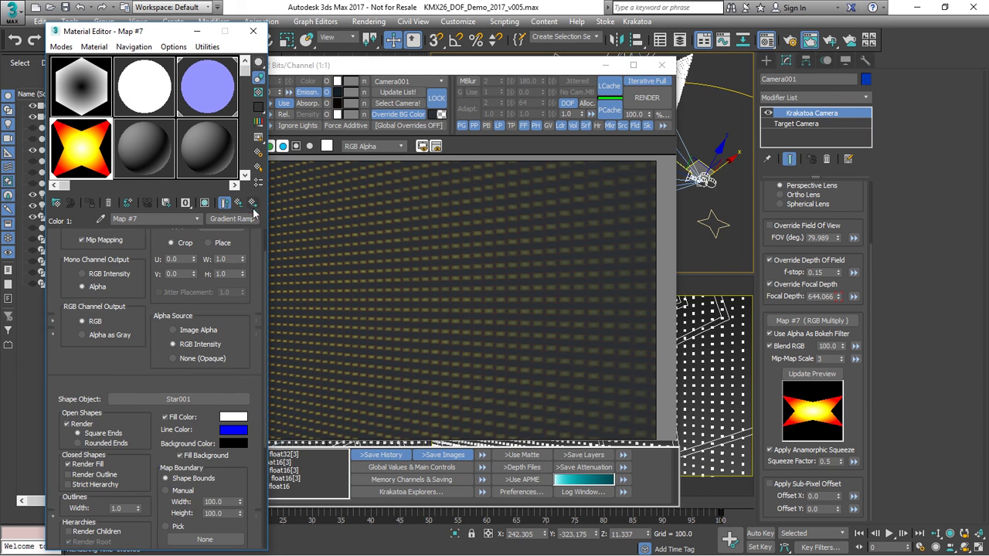
pyautogui.moveTo(152, 429); pyautogui.dragTo(165, 283)
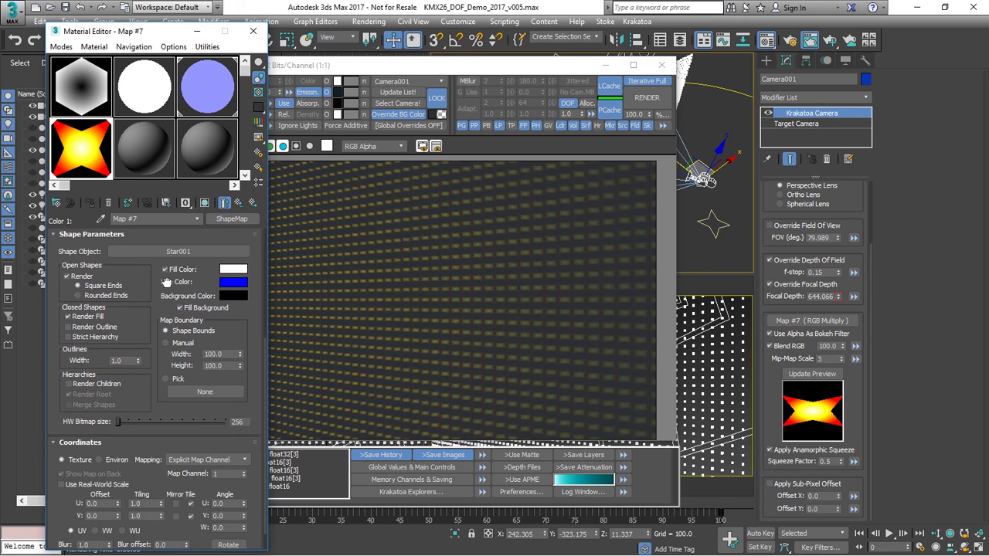
pyautogui.click(97, 317)
pyautogui.click(98, 326)
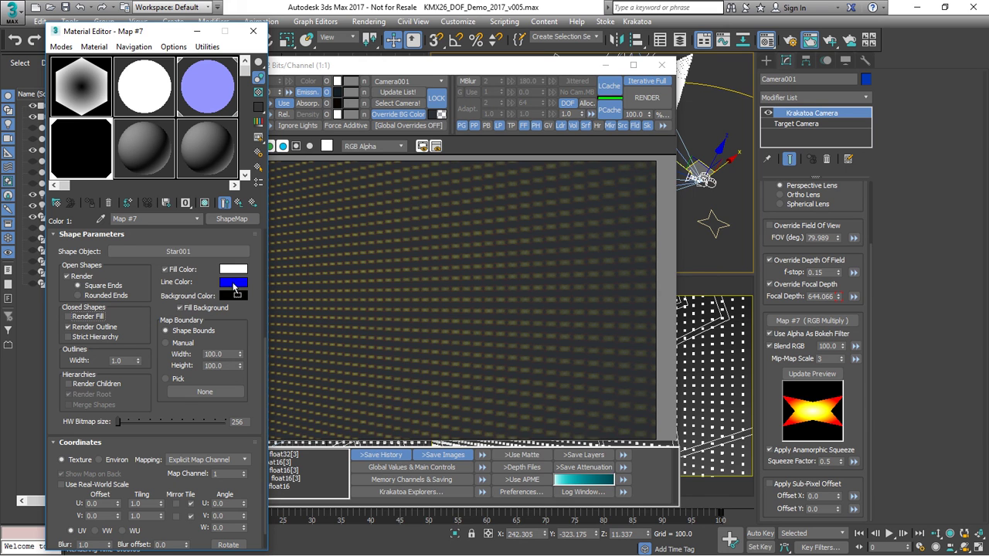
# Copy the white fill colour onto the line colour and set the outline width to about 98.6.
pyautogui.moveTo(234, 286); pyautogui.dragTo(233, 295)
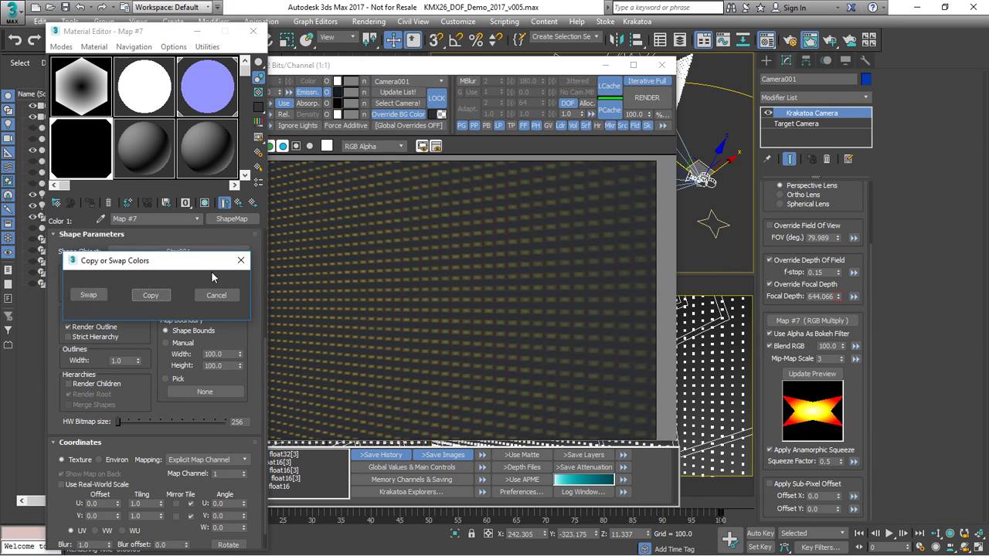
pyautogui.click(150, 295)
pyautogui.doubleClick(123, 360)
pyautogui.write('2.5')
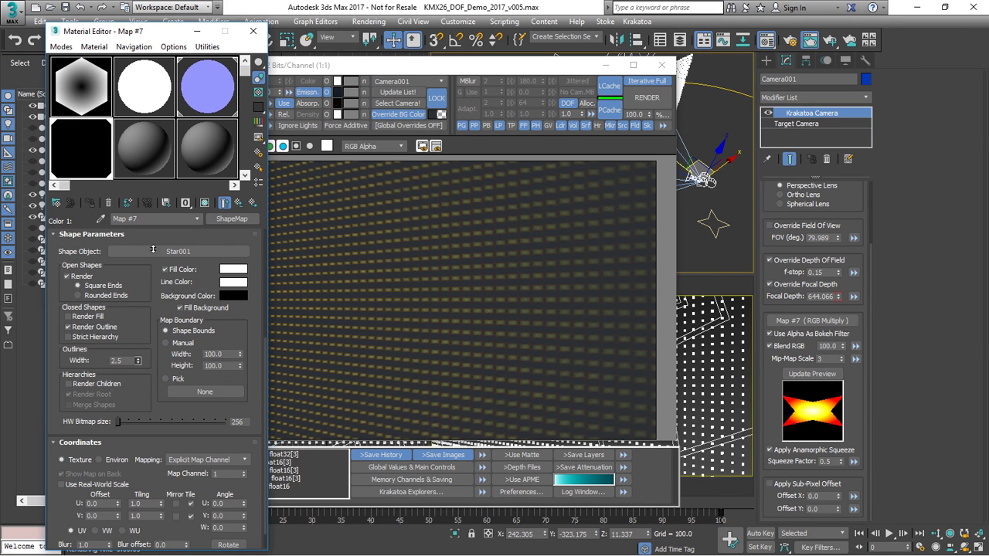
pyautogui.moveTo(137, 357); pyautogui.dragTo(154, 258)
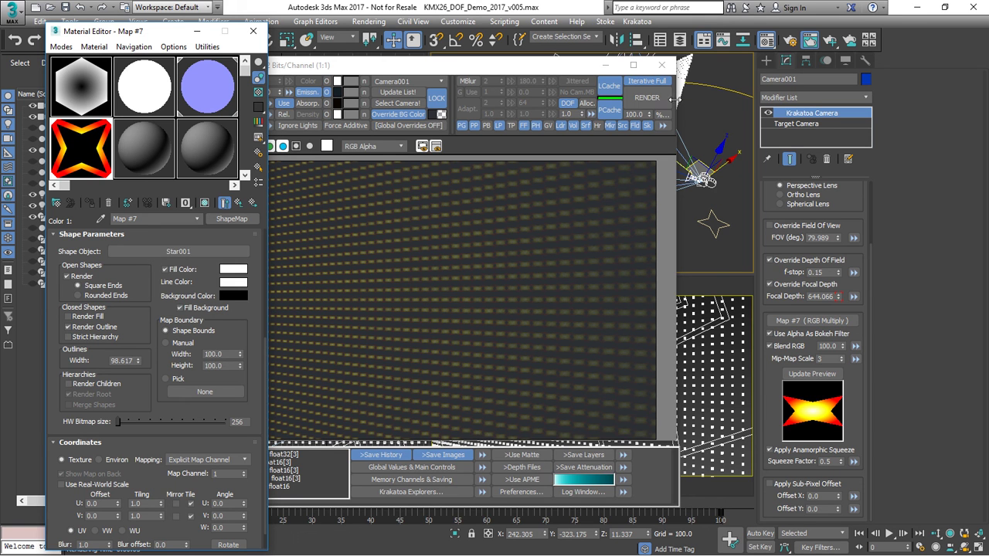
# Re-render and zoom the frame buffer to inspect the hollow red-edged star bokeh.
pyautogui.click(647, 98)
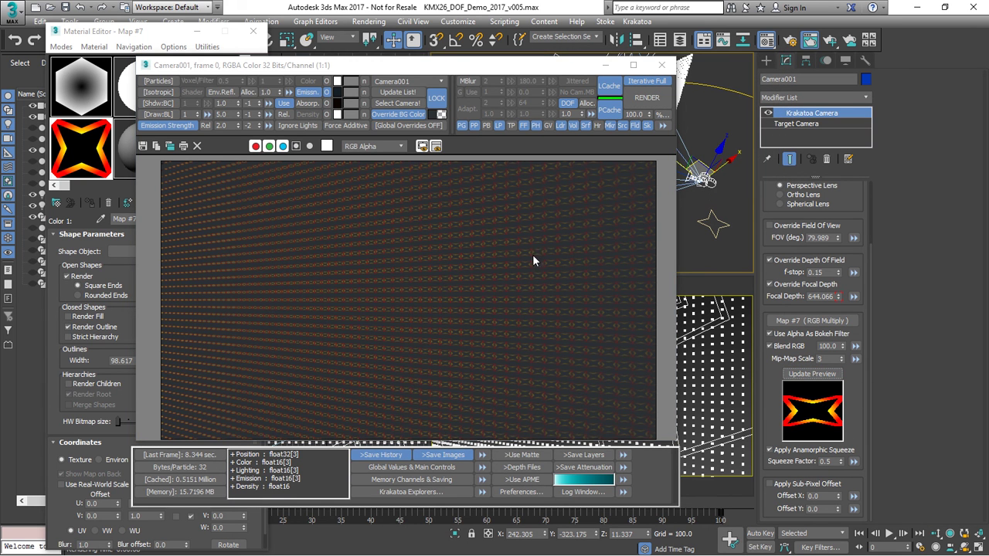
pyautogui.scroll(1, 532, 259)
pyautogui.scroll(1, 528, 283)
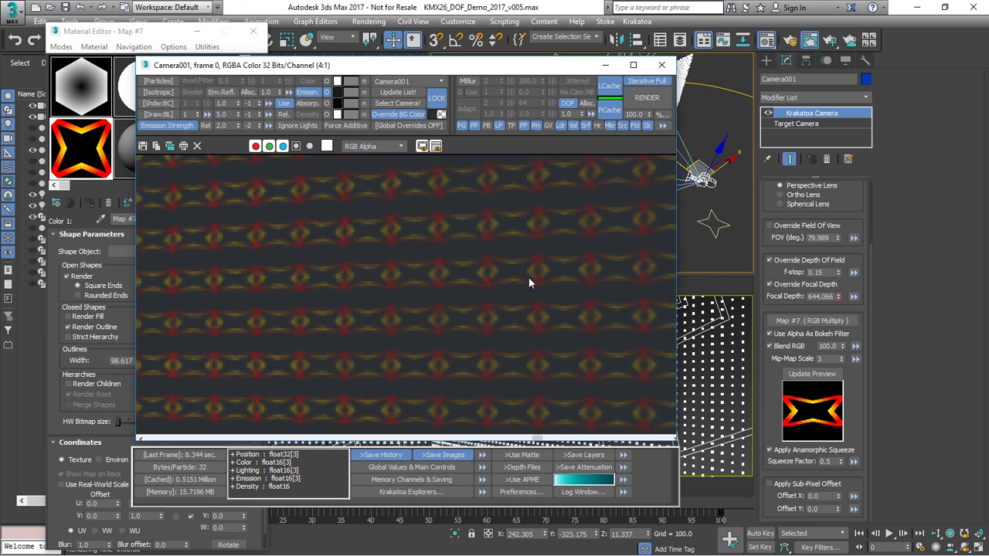
pyautogui.scroll(-2, 528, 283)
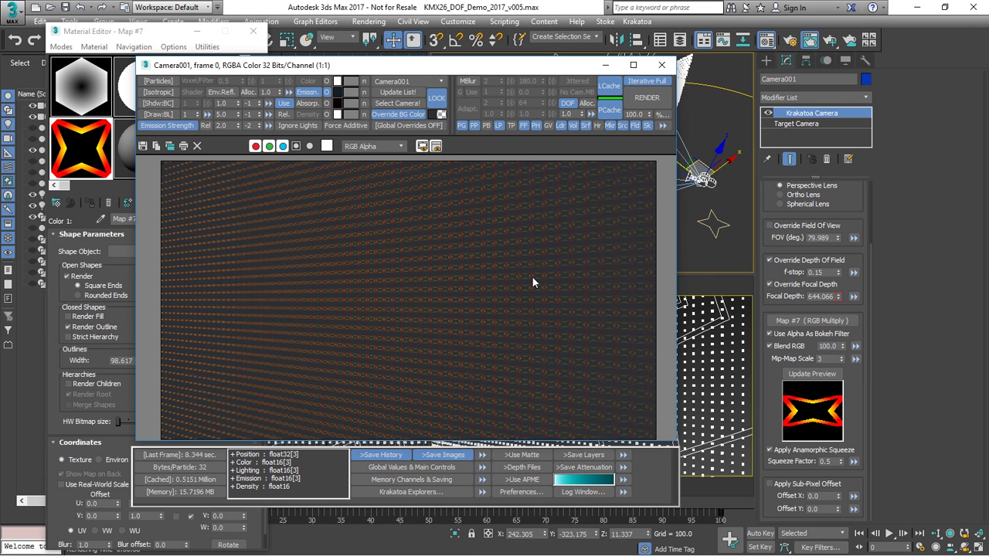